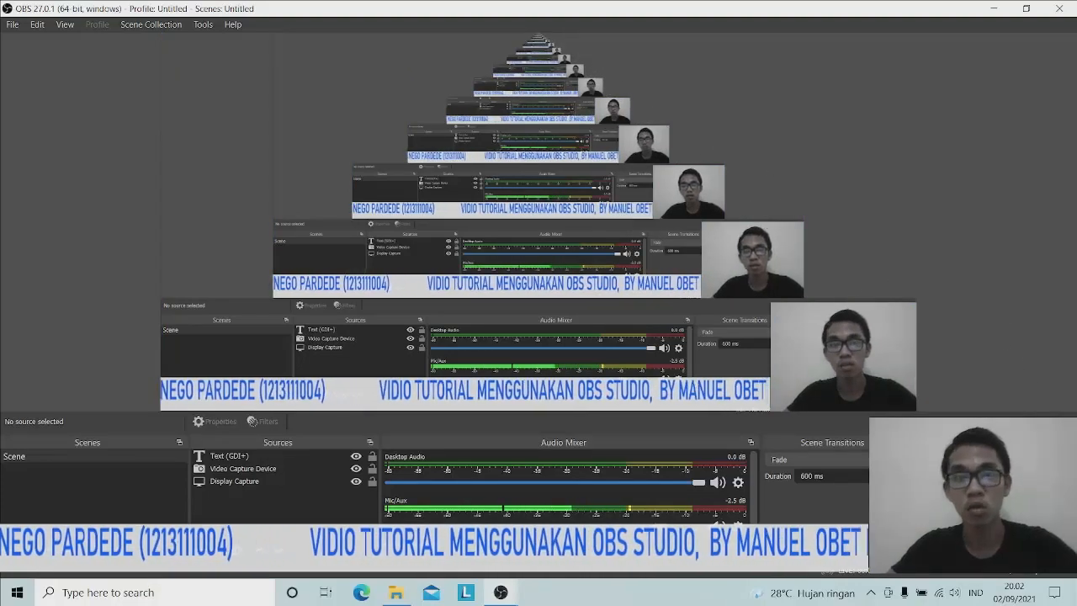
Minimize the finished OBS Studio scene window to show the desktop
{"action": "left_click", "coordinate": [987, 6]}
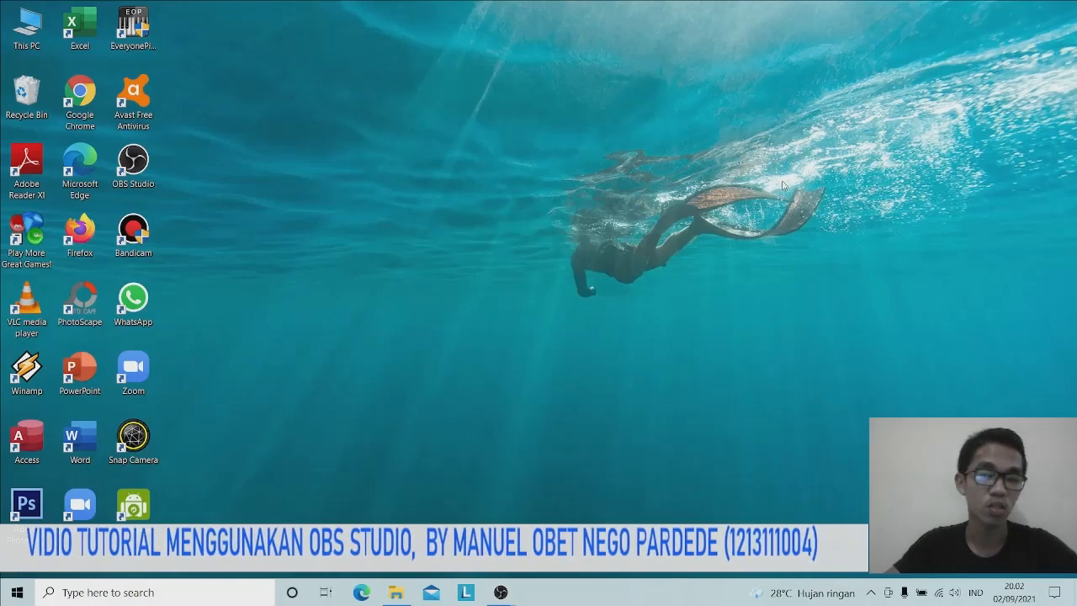
Search 'OBS' in Chrome, find the OBS 27.0.1 Windows installer options, then minimize Chrome
{"action": "double_click", "coordinate": [96, 101]}
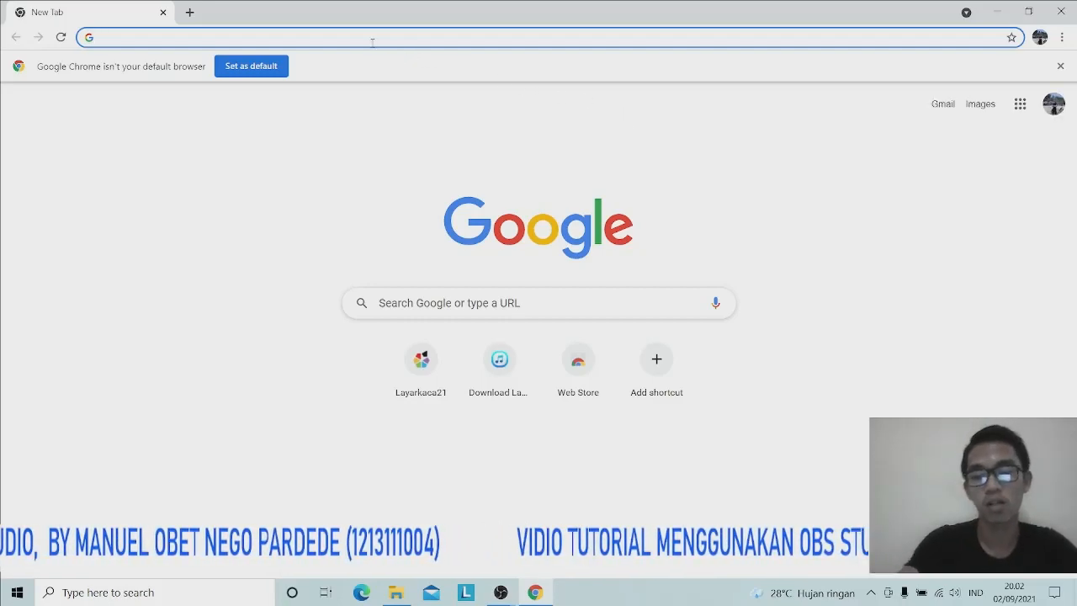
{"action": "type", "text": "OBS"}
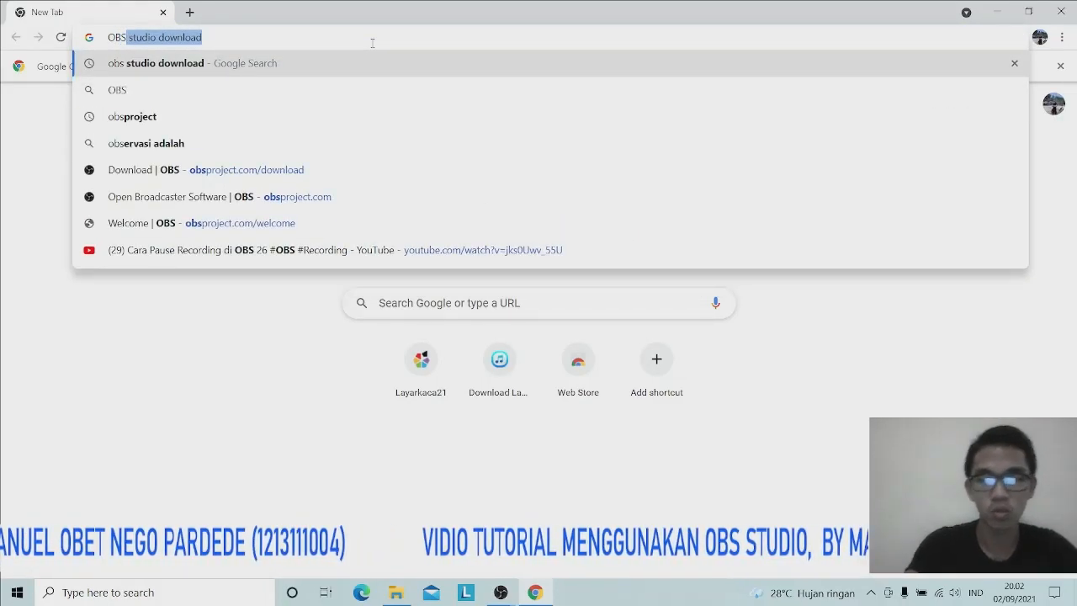
{"action": "key", "text": "Return"}
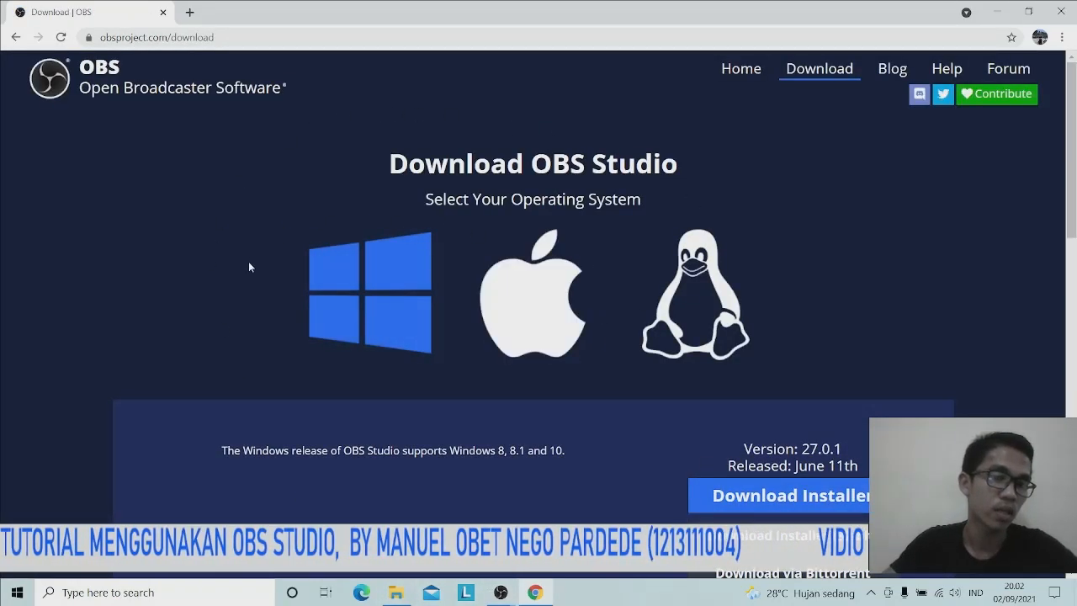
{"action": "scroll", "coordinate": [786, 296], "scroll_direction": "down", "scroll_amount": 2}
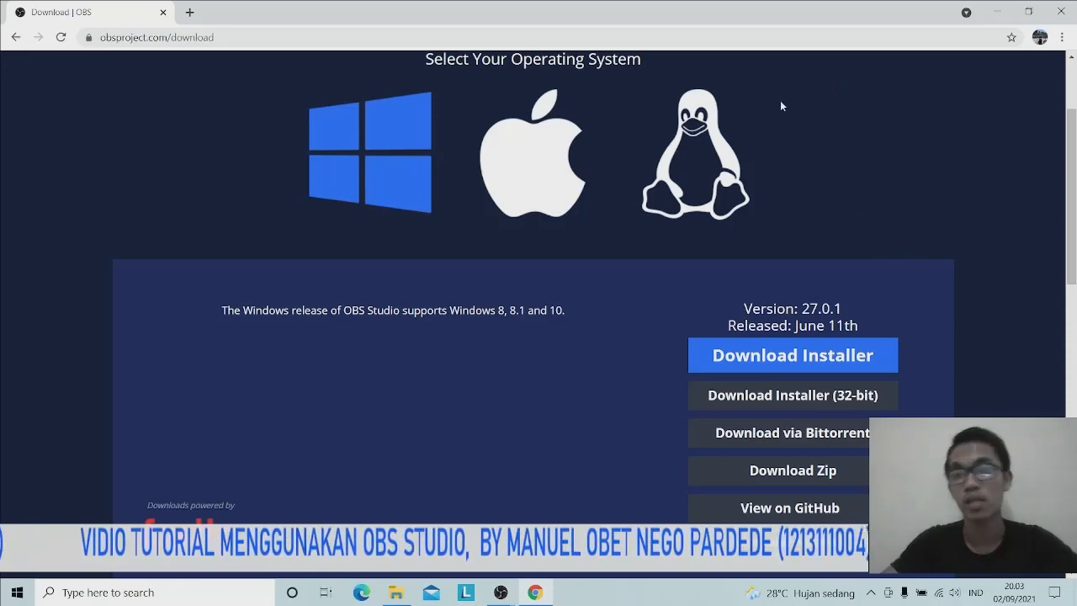
{"action": "left_click", "coordinate": [996, 14]}
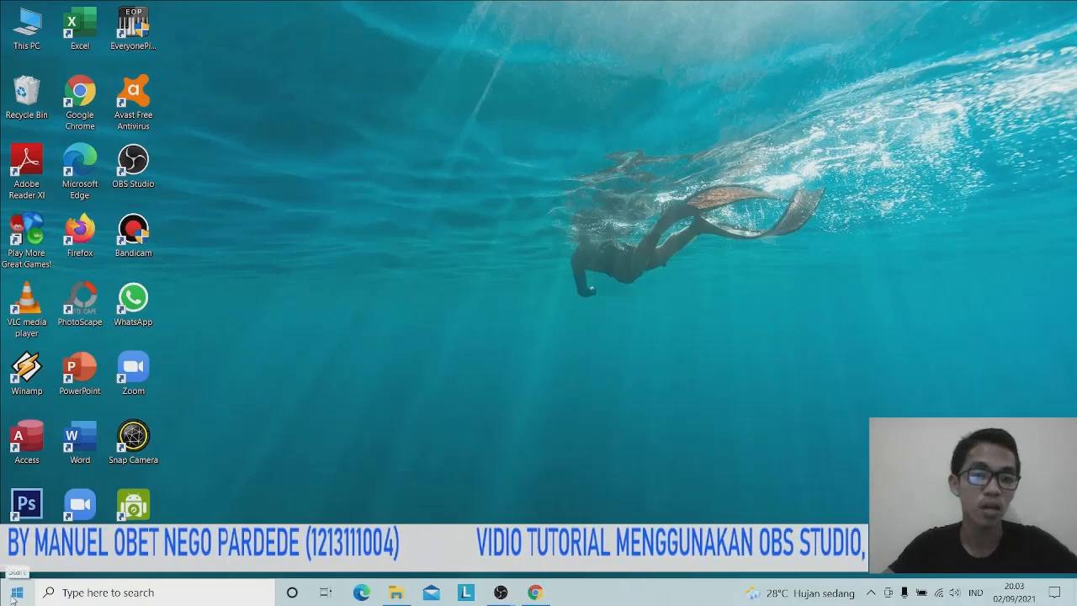
{"action": "left_click", "coordinate": [14, 596]}
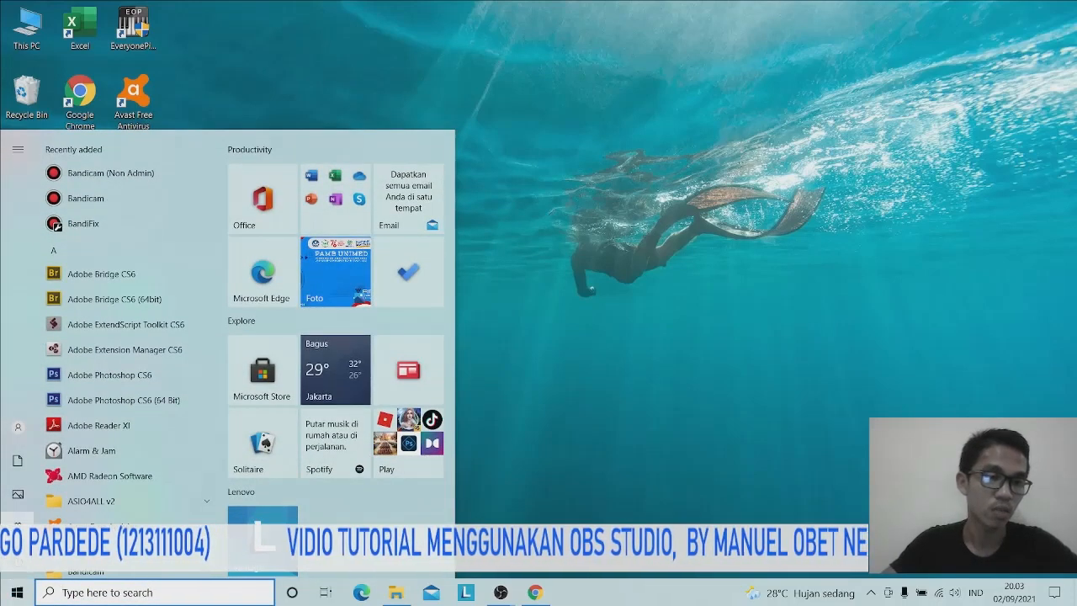
{"action": "left_click", "coordinate": [17, 527]}
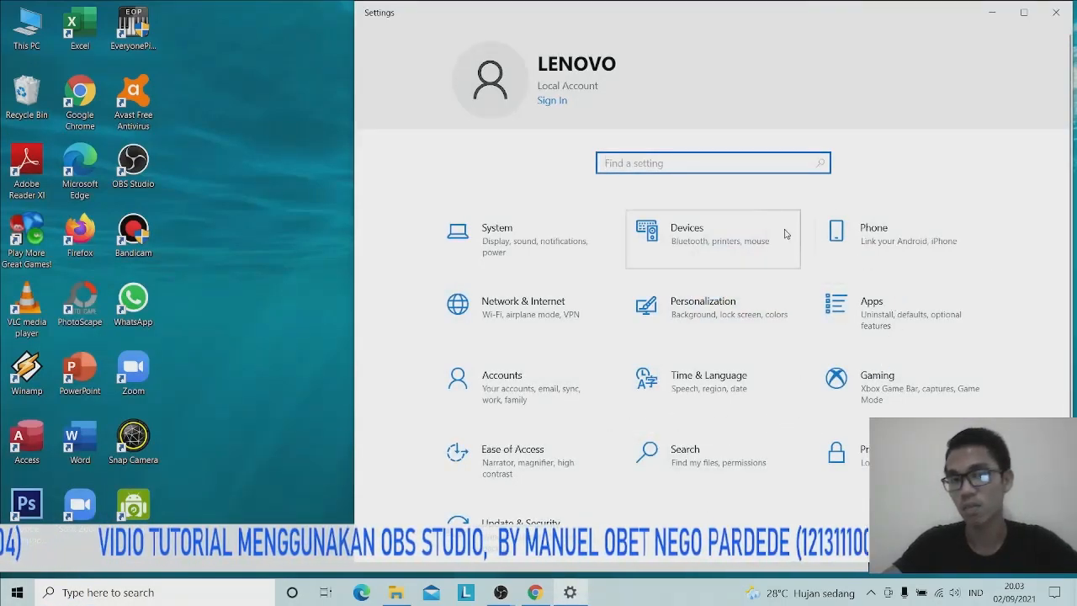
{"action": "left_click", "coordinate": [516, 265]}
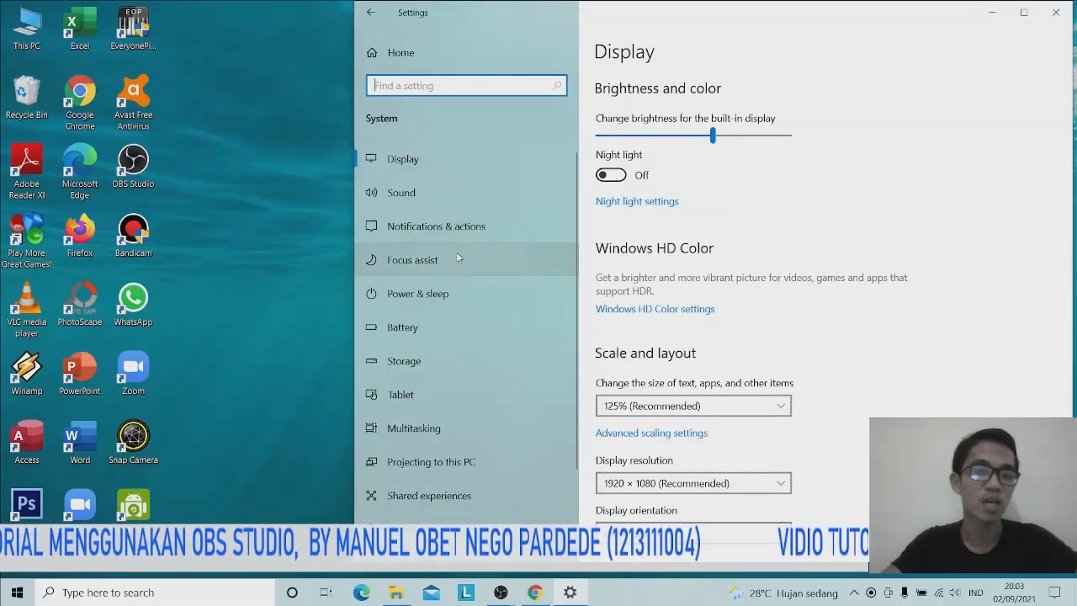
{"action": "scroll", "coordinate": [476, 400], "scroll_direction": "down", "scroll_amount": 1}
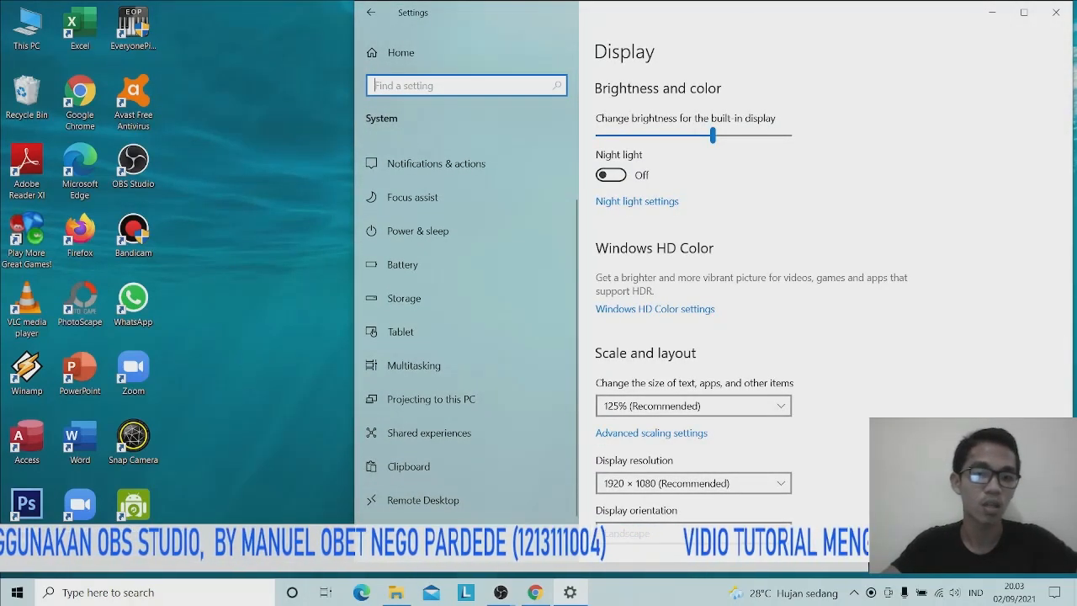
{"action": "left_click", "coordinate": [404, 533]}
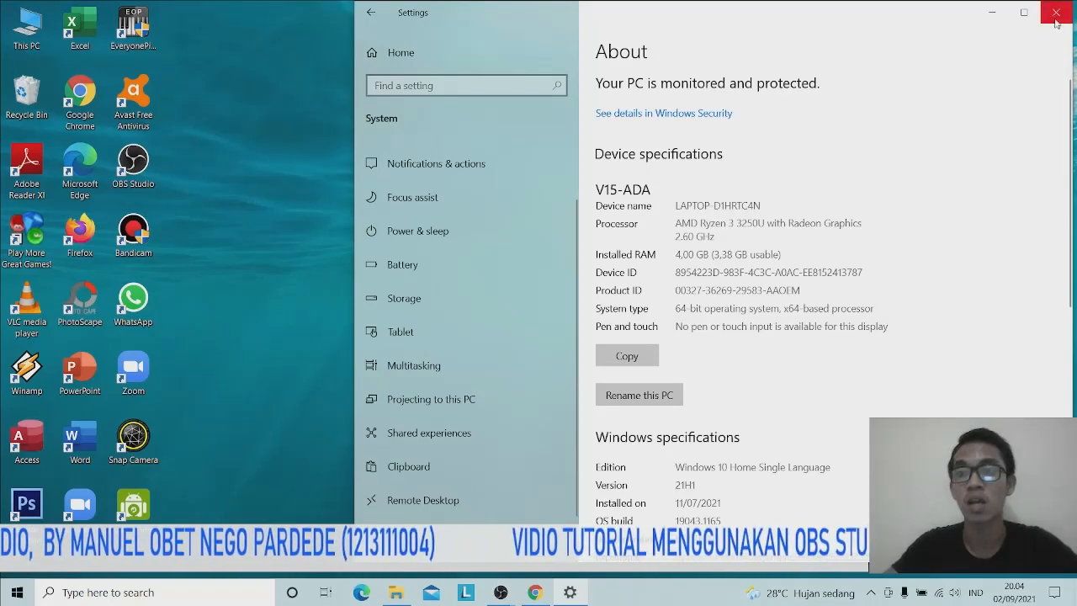
{"action": "left_click", "coordinate": [1057, 20]}
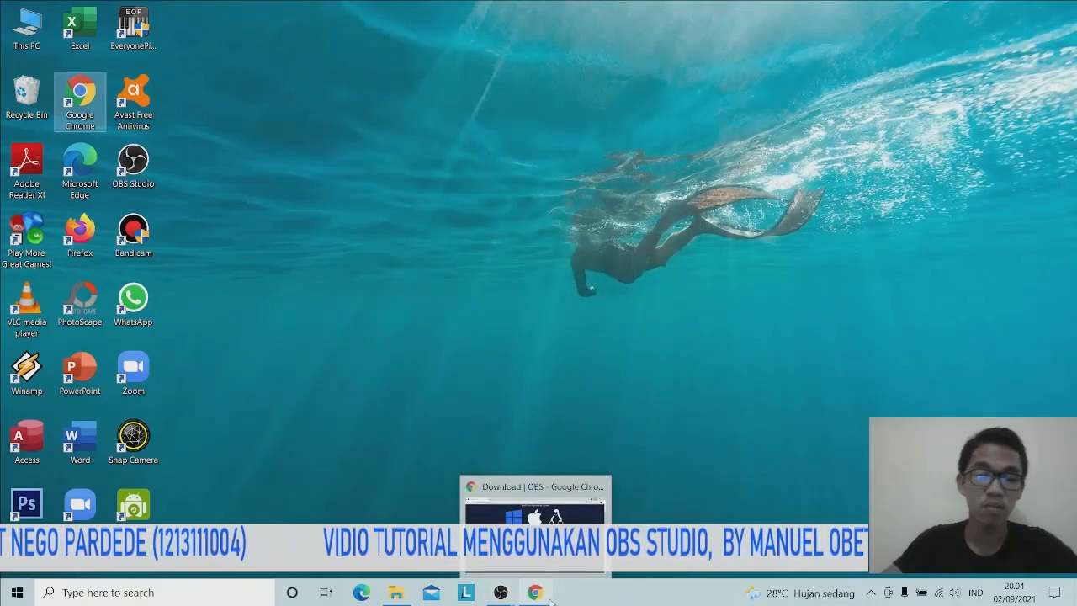
Restore Chrome with the OBS 27.0.1 download page and close the browser
{"action": "left_click", "coordinate": [530, 594]}
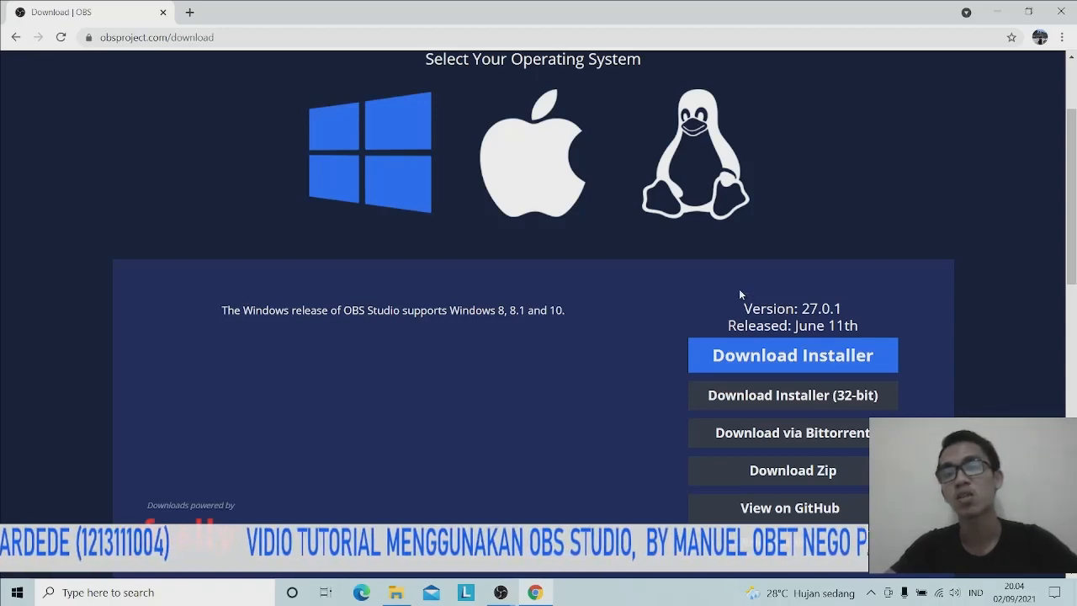
{"action": "left_click", "coordinate": [1062, 11]}
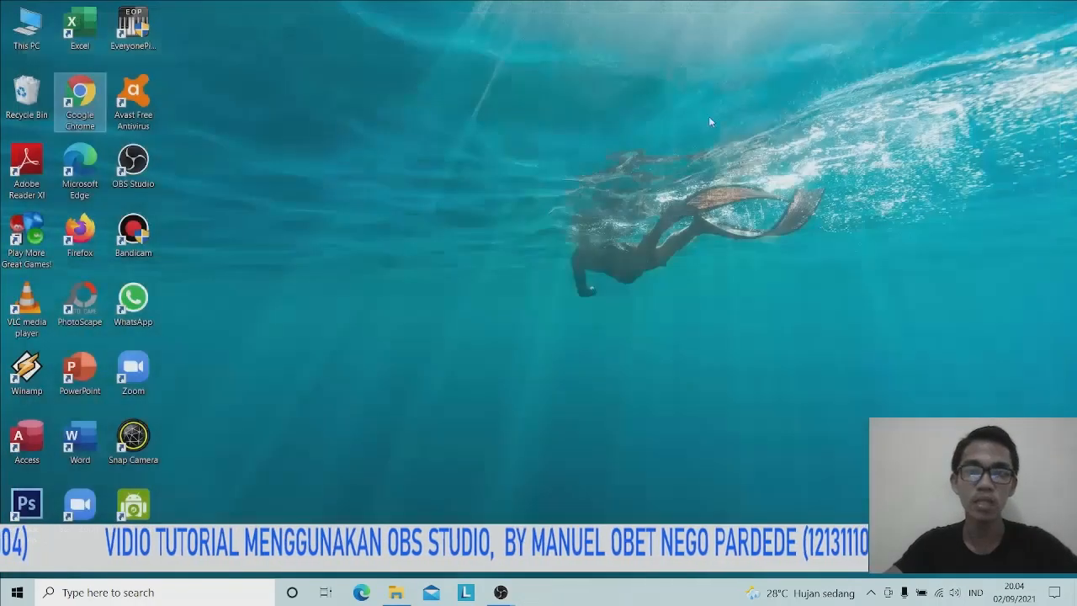
{"action": "left_click", "coordinate": [593, 199]}
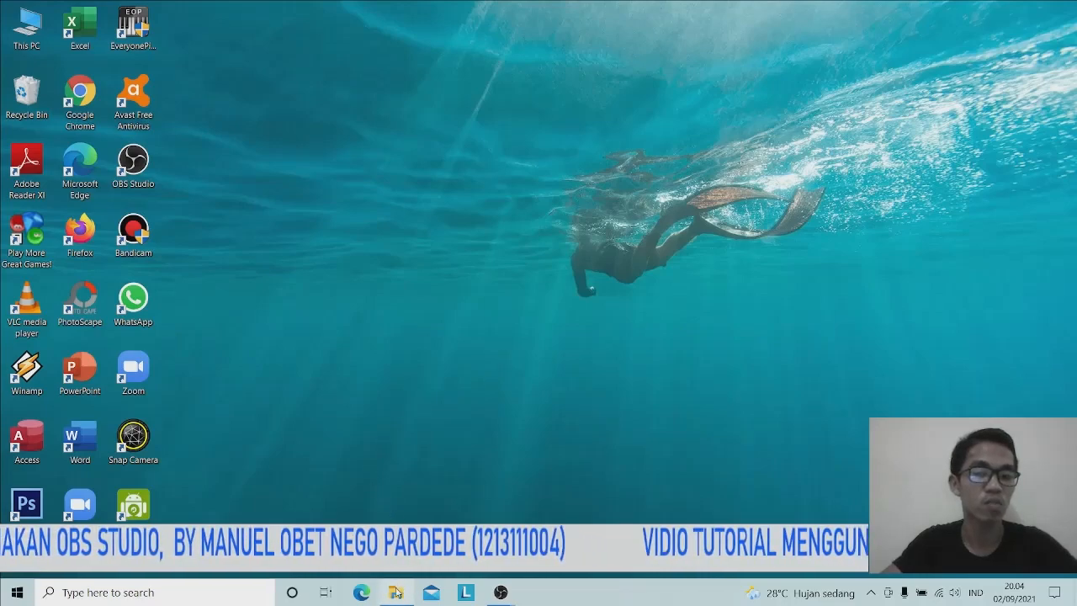
Run OBS-Studio-27.0.1-Full-Installer-x64 from the Downloads folder as administrator
{"action": "left_click", "coordinate": [396, 593]}
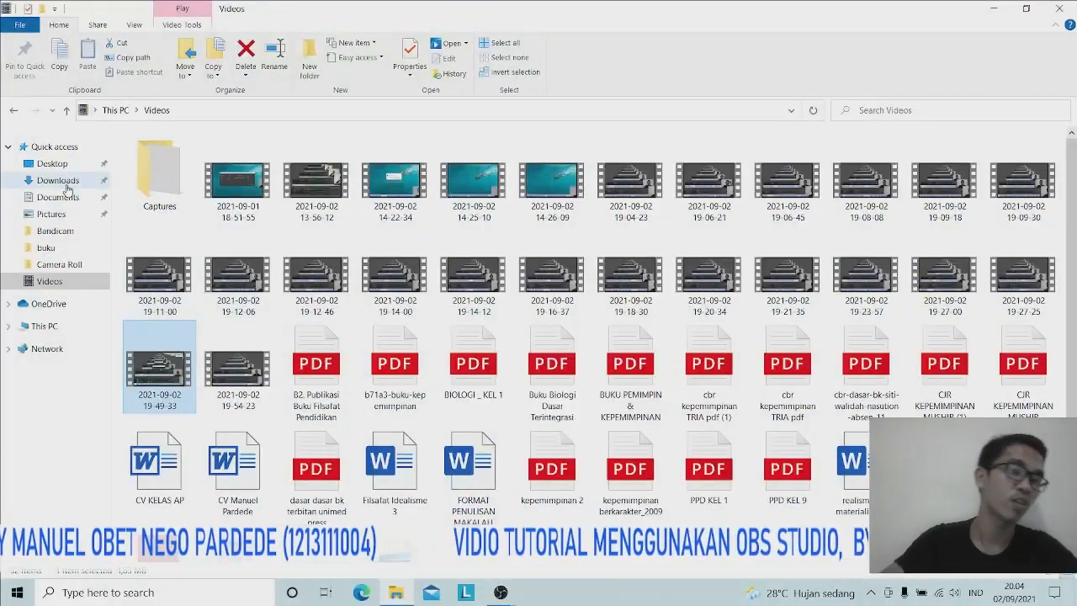
{"action": "left_click", "coordinate": [69, 186]}
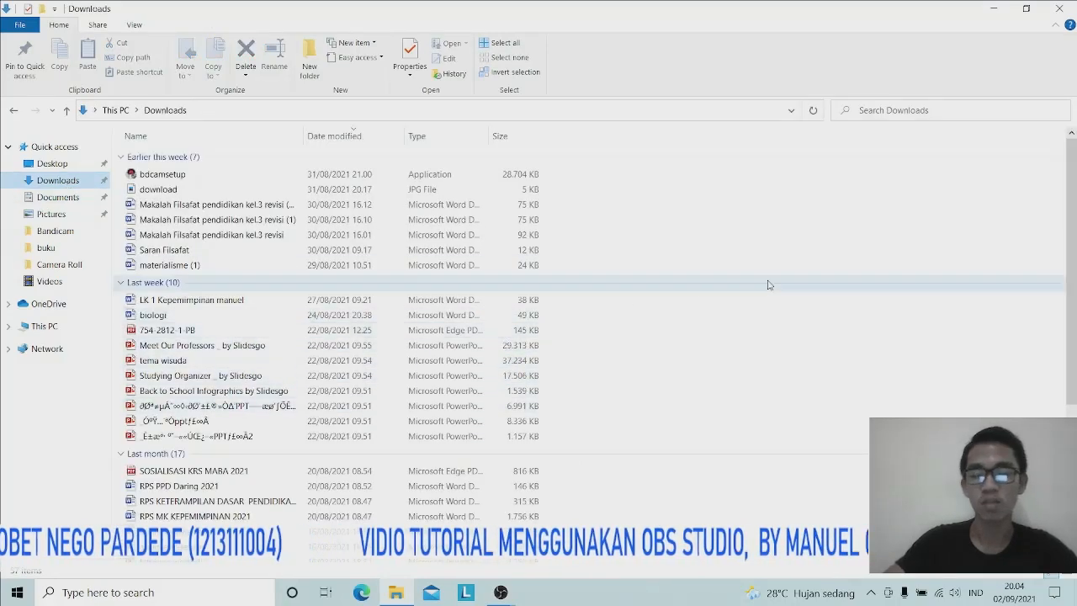
{"action": "scroll", "coordinate": [622, 368], "scroll_direction": "down", "scroll_amount": 1}
{"action": "scroll", "coordinate": [621, 368], "scroll_direction": "down", "scroll_amount": 4}
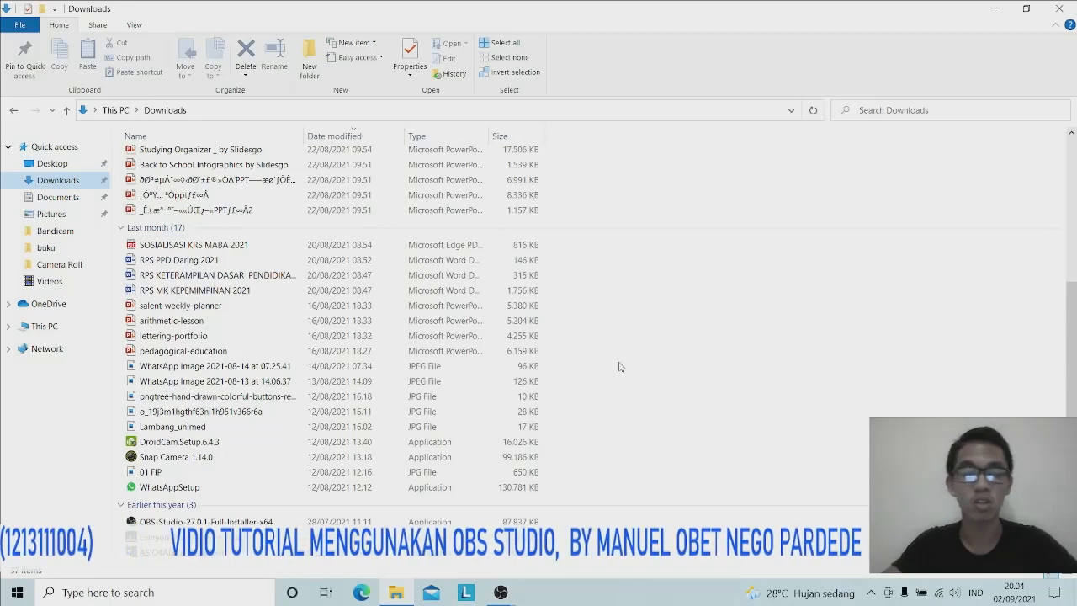
{"action": "right_click", "coordinate": [470, 522]}
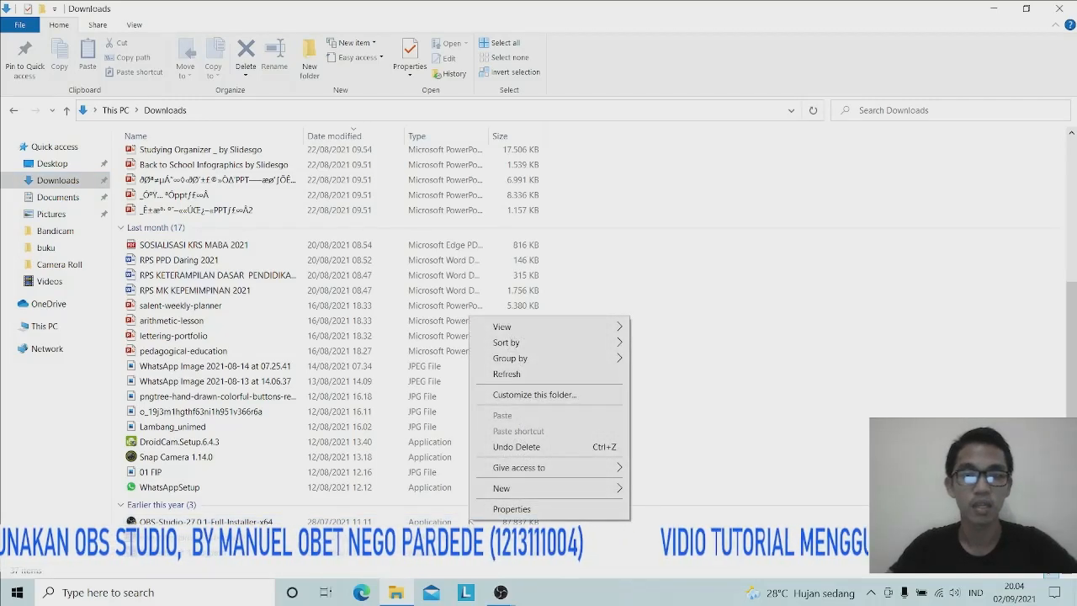
{"action": "left_click", "coordinate": [450, 521]}
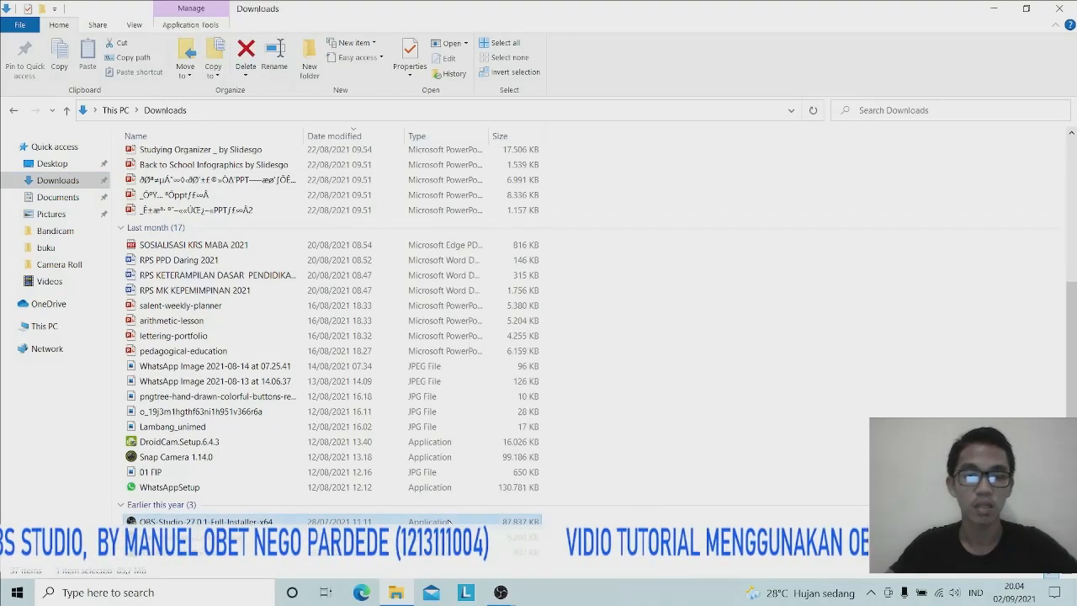
{"action": "right_click", "coordinate": [450, 522]}
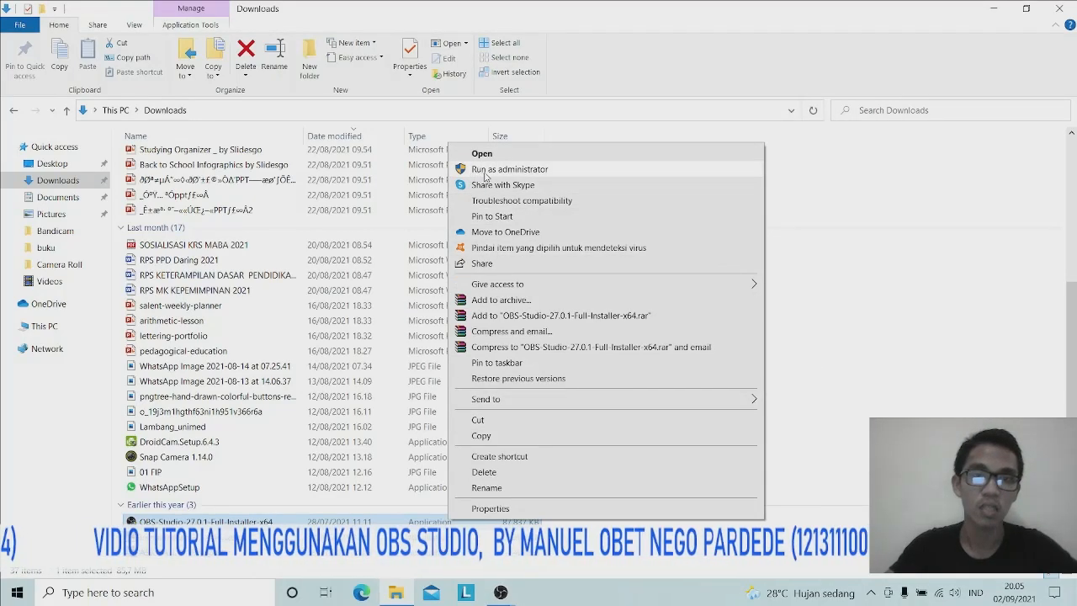
{"action": "left_click", "coordinate": [519, 170]}
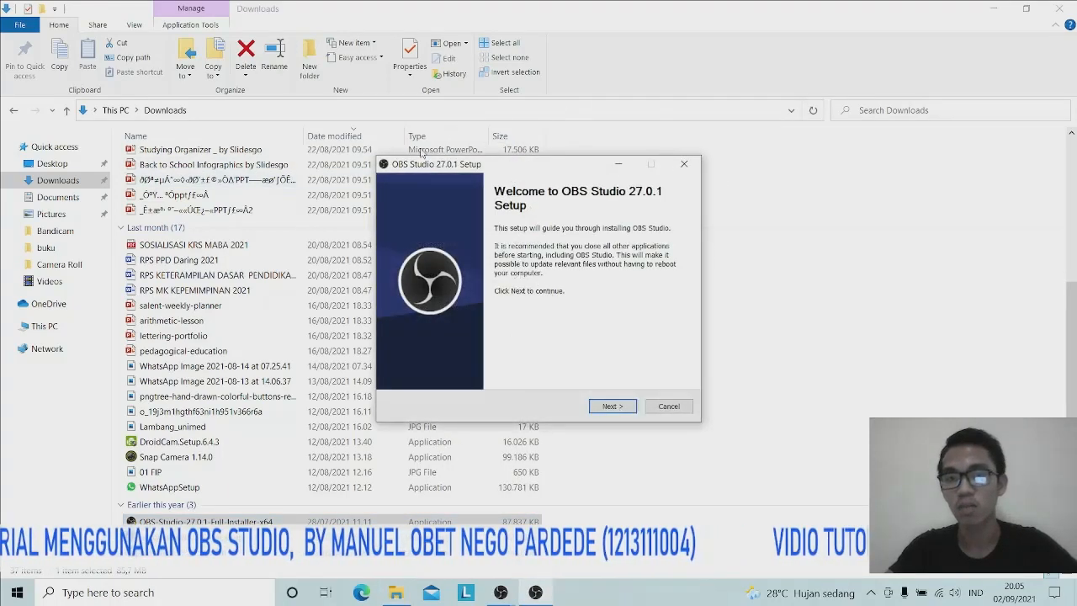
Cancel OBS setup at the 'already running' warning and close the Downloads window
{"action": "left_click", "coordinate": [612, 406]}
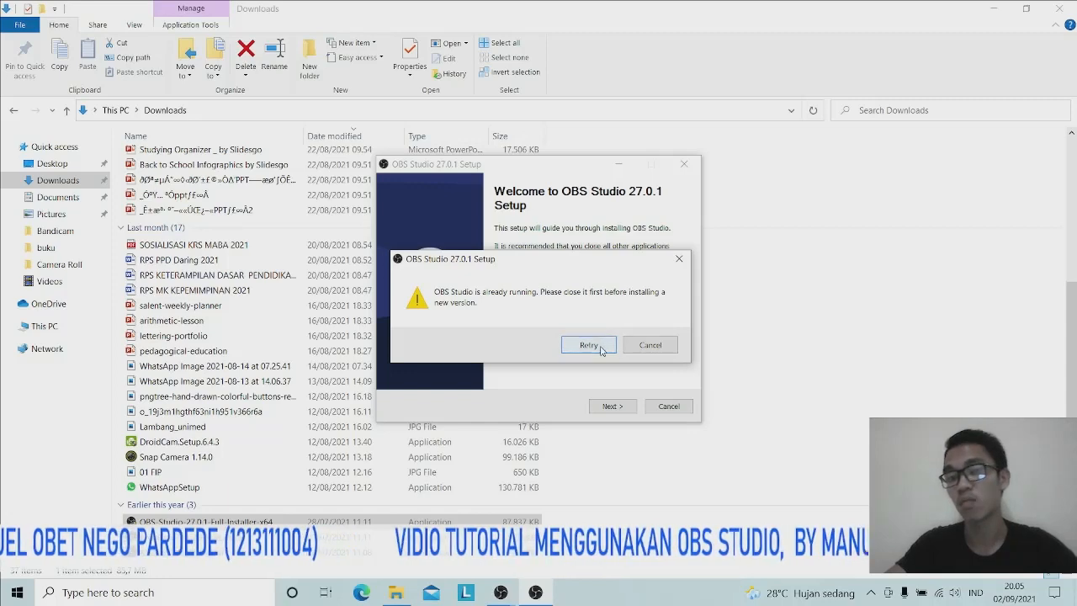
{"action": "left_click", "coordinate": [651, 346]}
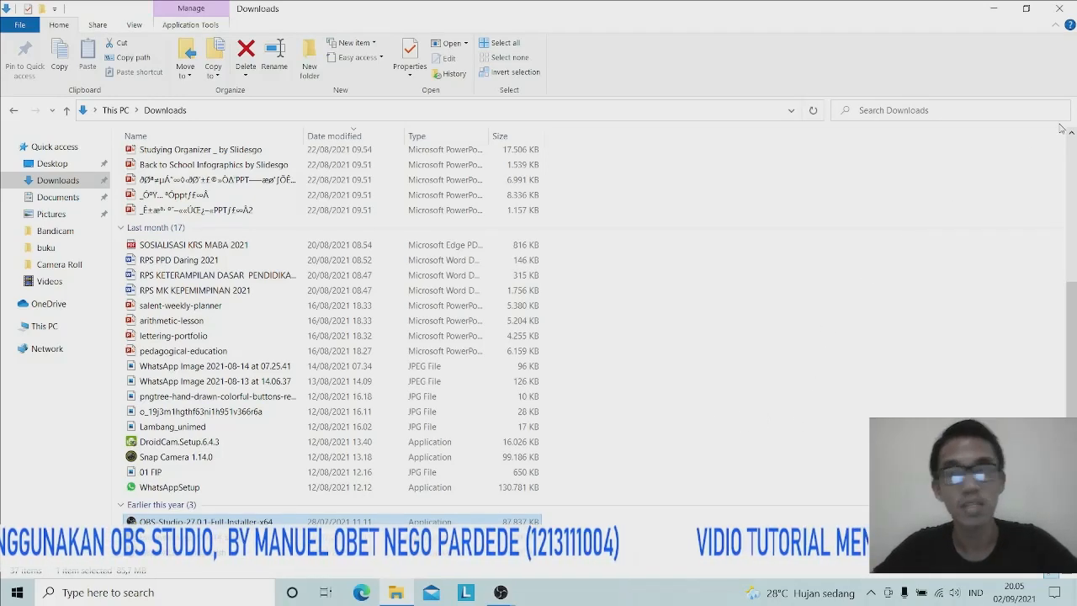
{"action": "left_click", "coordinate": [1059, 8]}
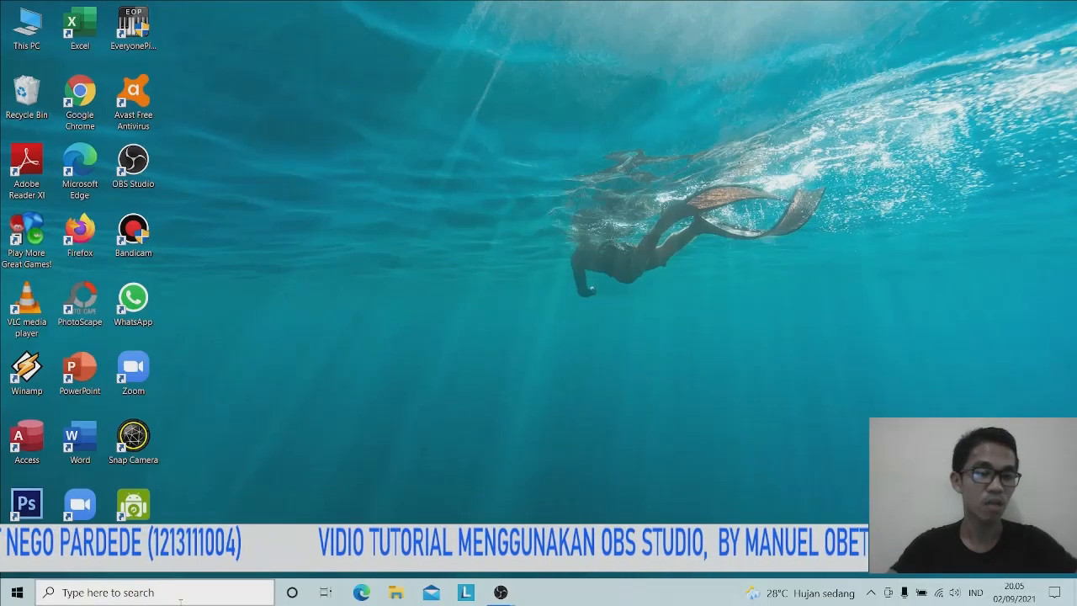
Search 'oBS' in Windows Search, then bring the running OBS Studio 27.0.1 window forward
{"action": "left_click", "coordinate": [180, 593]}
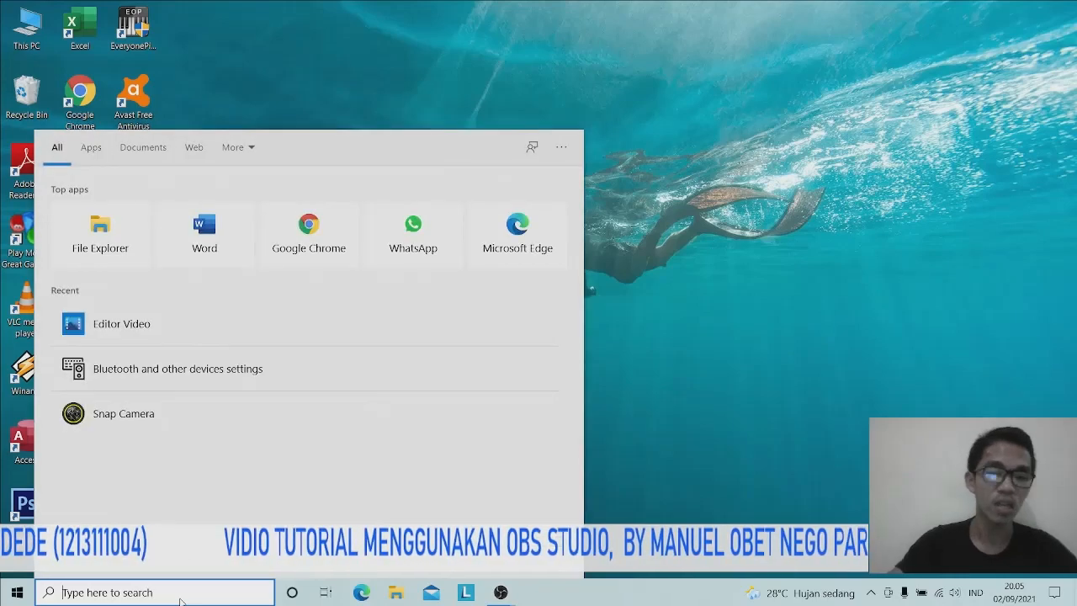
{"action": "type", "text": "oBS"}
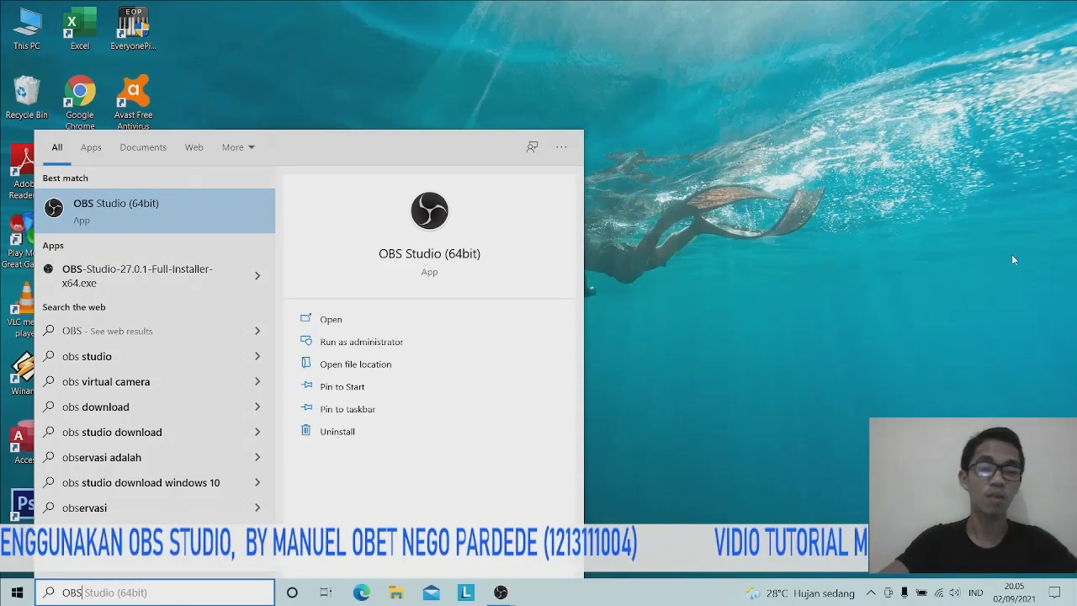
{"action": "left_click", "coordinate": [944, 246]}
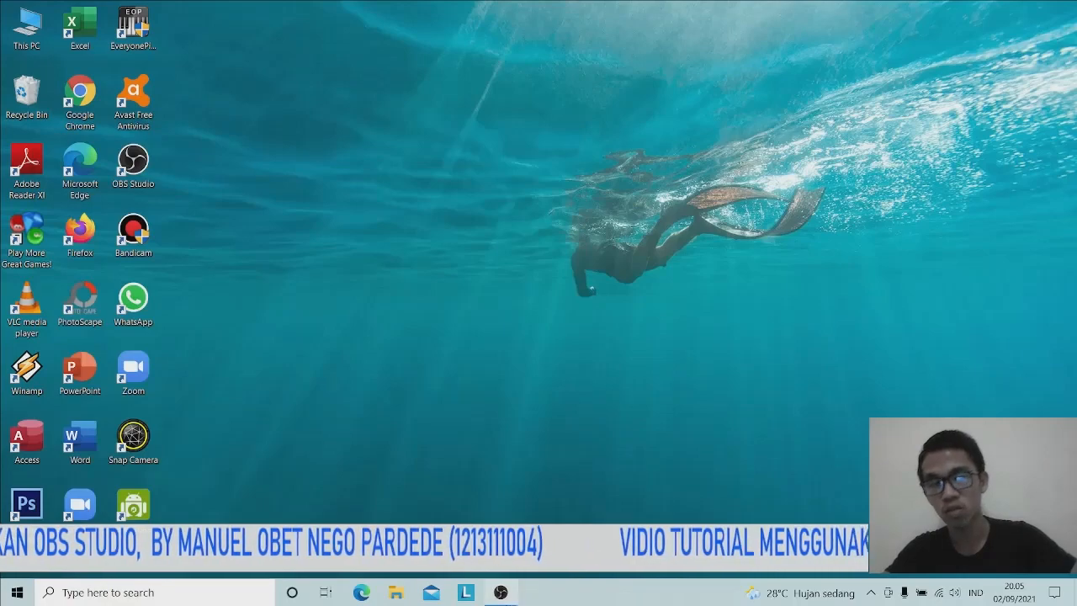
{"action": "mouse_move", "coordinate": [501, 593]}
{"action": "left_click", "coordinate": [425, 526]}
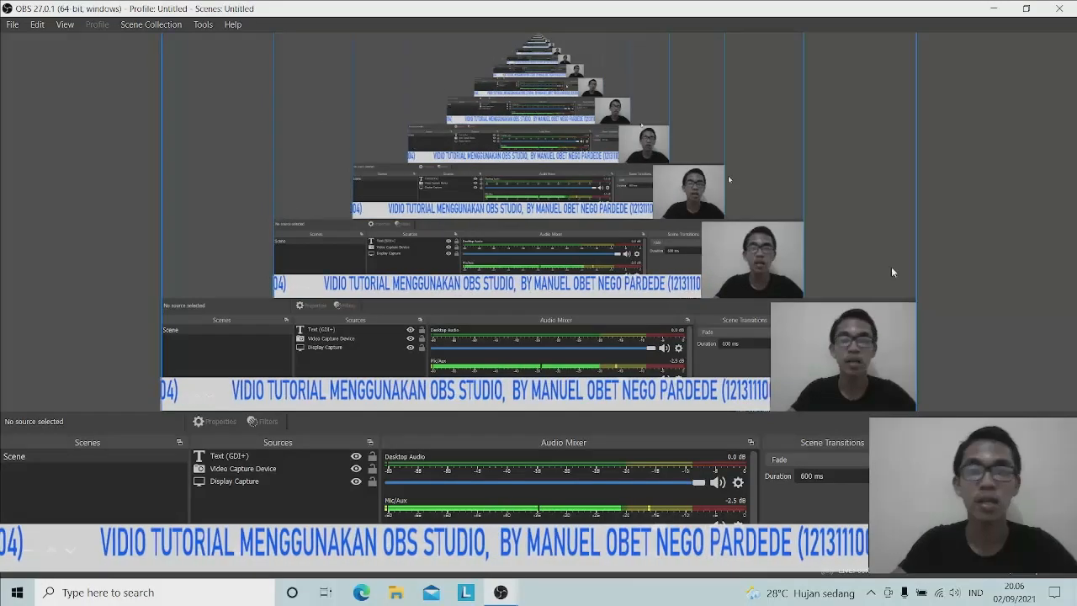
Move Display Capture off the canvas, webcam to bottom-right, and scrolling text along the bottom
{"action": "left_click", "coordinate": [224, 223]}
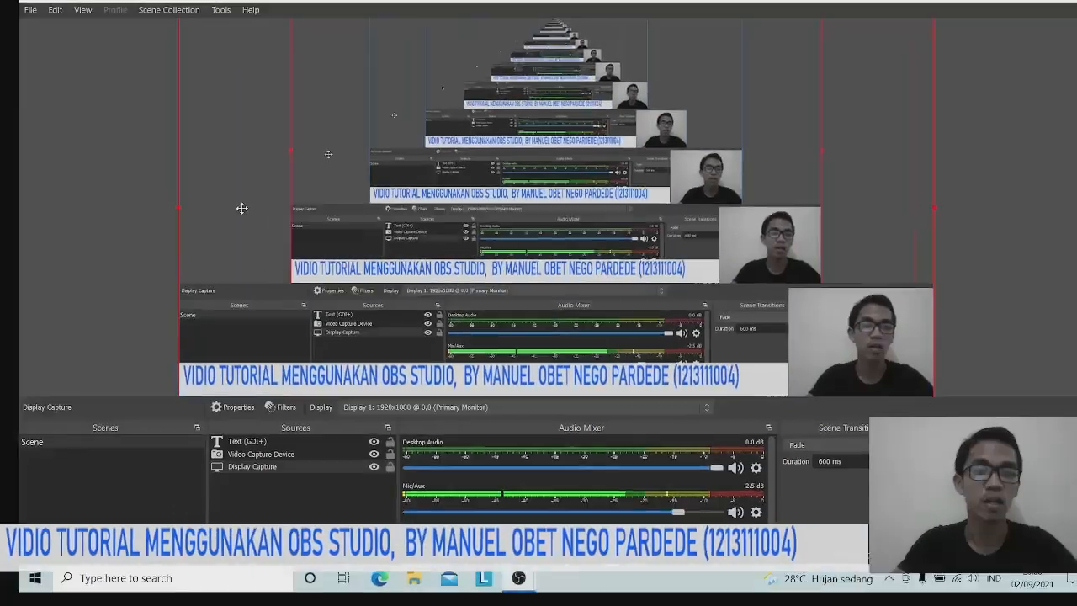
{"action": "left_click_drag", "start_coordinate": [242, 208], "coordinate": [984, 134]}
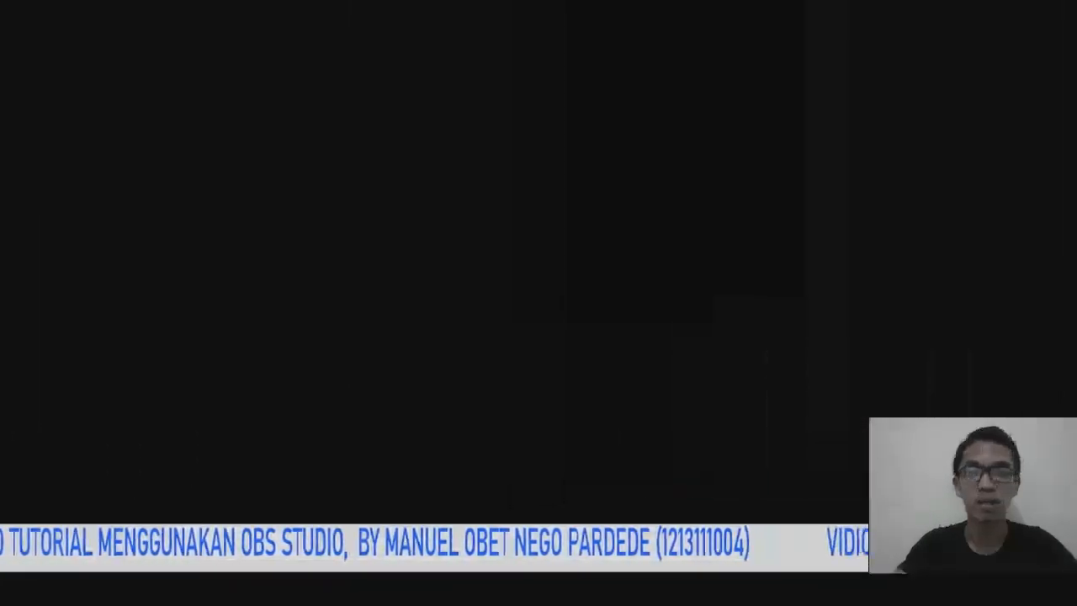
{"action": "left_click_drag", "start_coordinate": [860, 342], "coordinate": [894, 348]}
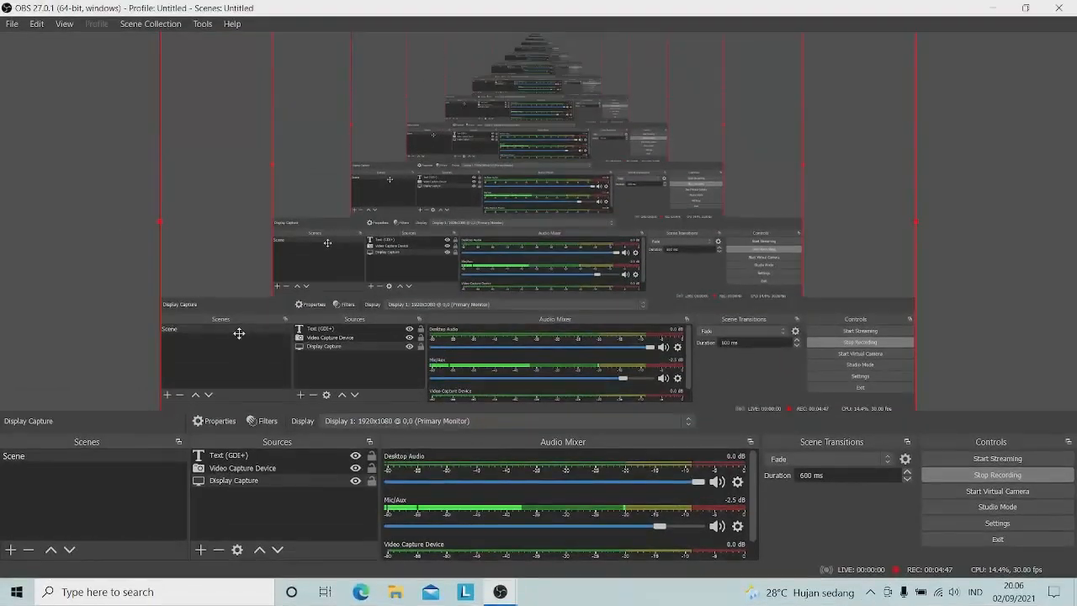
{"action": "left_click_drag", "start_coordinate": [971, 369], "coordinate": [800, 376]}
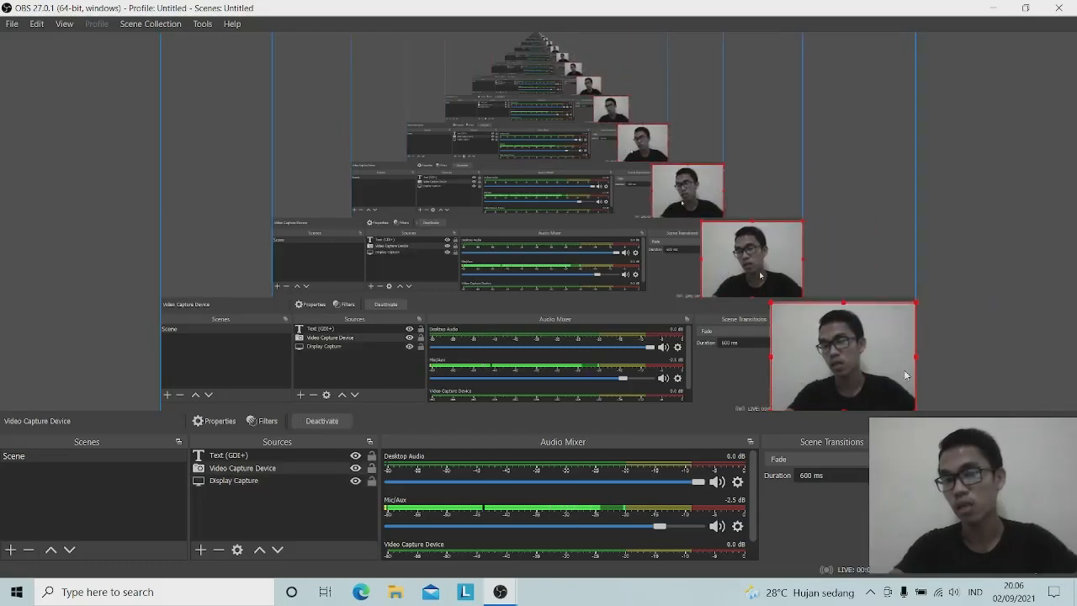
{"action": "left_click_drag", "start_coordinate": [981, 394], "coordinate": [212, 385]}
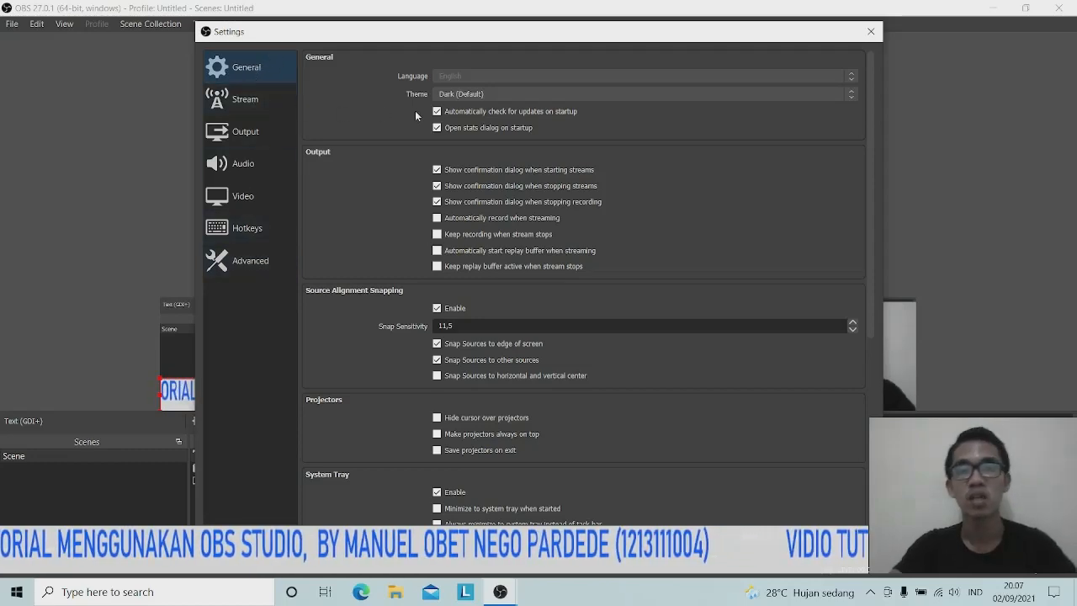
Review the General settings page, then view the Stream page with Facebook Live and Default server
{"action": "scroll", "coordinate": [377, 173], "scroll_direction": "down", "scroll_amount": 5}
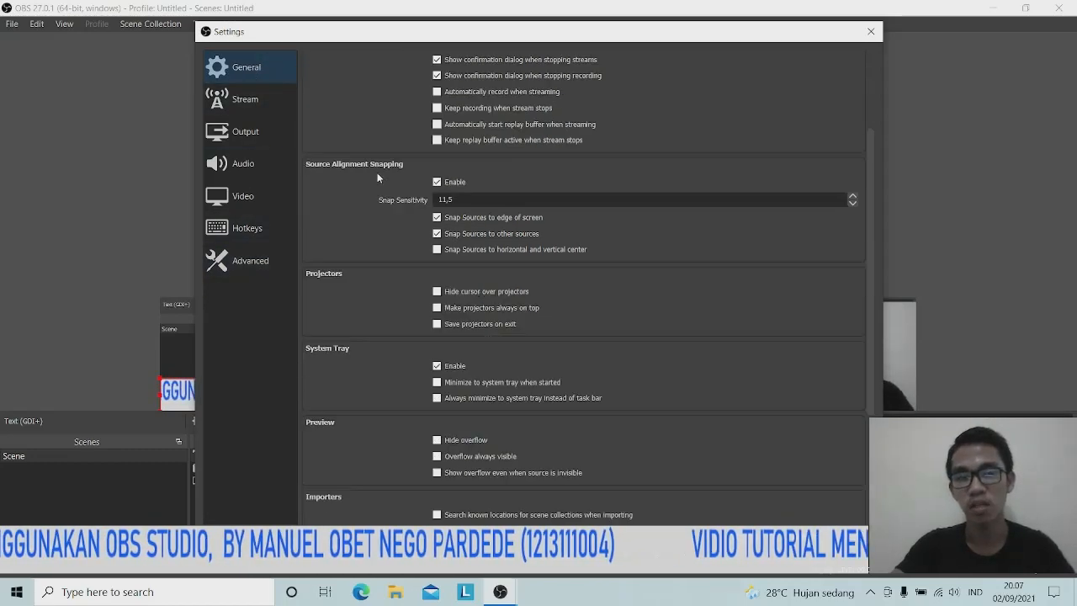
{"action": "scroll", "coordinate": [378, 197], "scroll_direction": "up", "scroll_amount": 5}
{"action": "scroll", "coordinate": [367, 150], "scroll_direction": "up", "scroll_amount": 1}
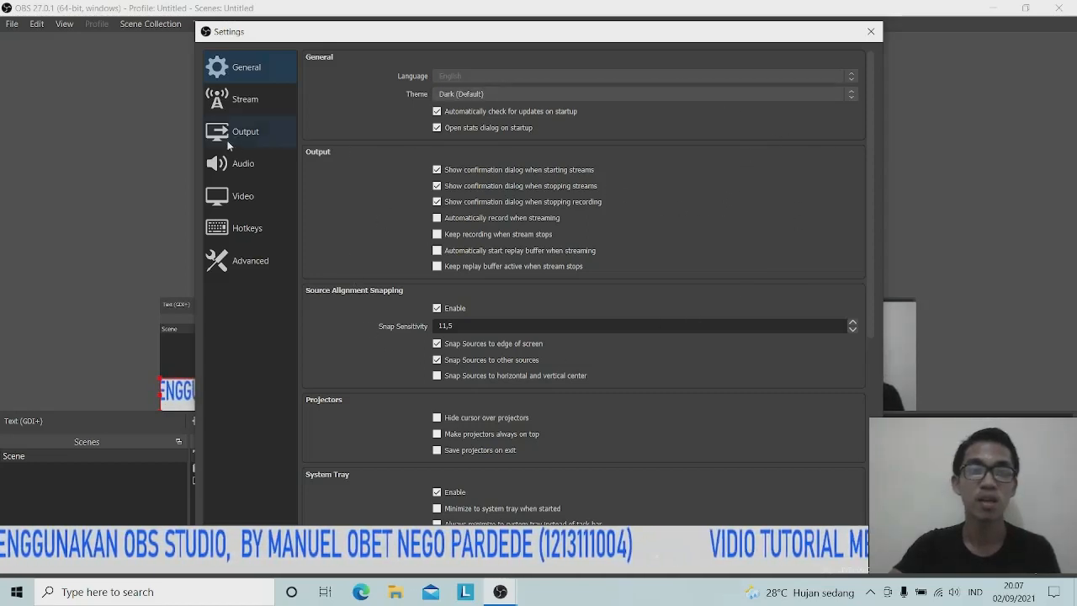
{"action": "left_click", "coordinate": [237, 101]}
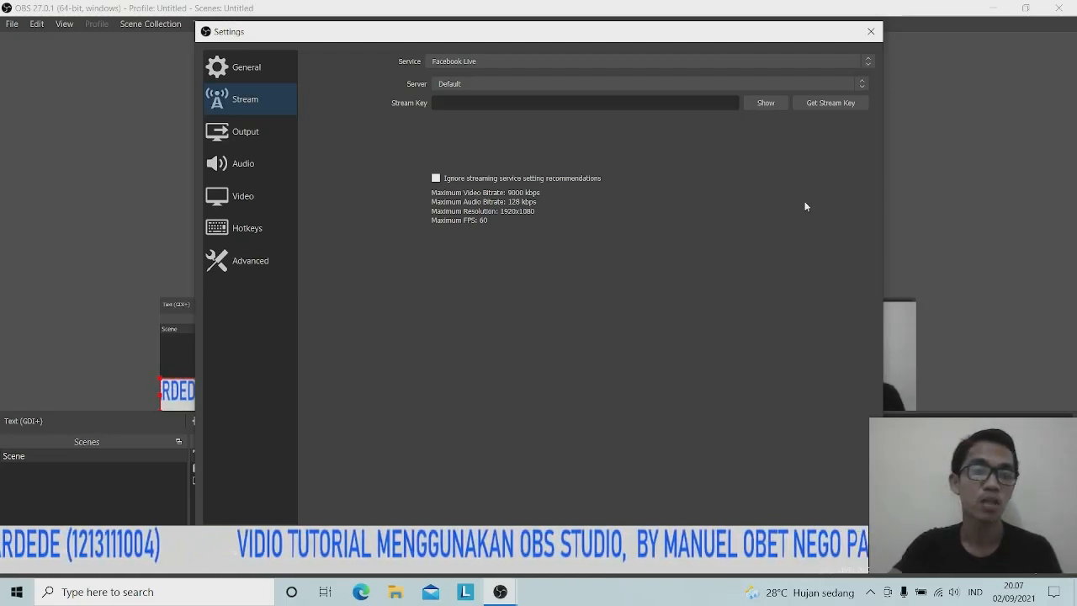
Leave Facebook Live as the streaming service and go to the Output page
{"action": "left_click", "coordinate": [867, 64]}
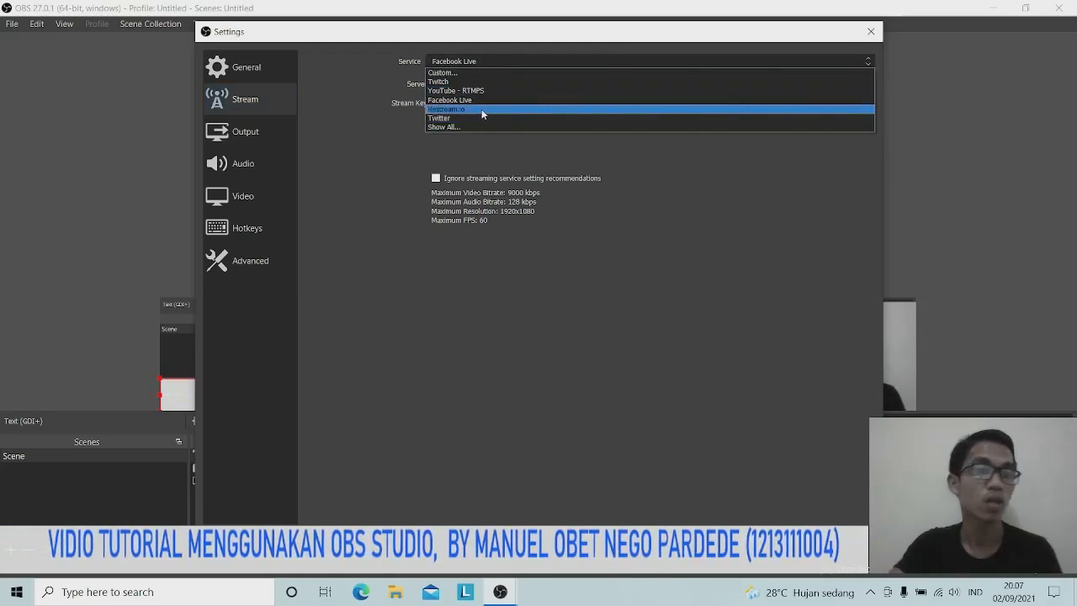
{"action": "left_click", "coordinate": [519, 408]}
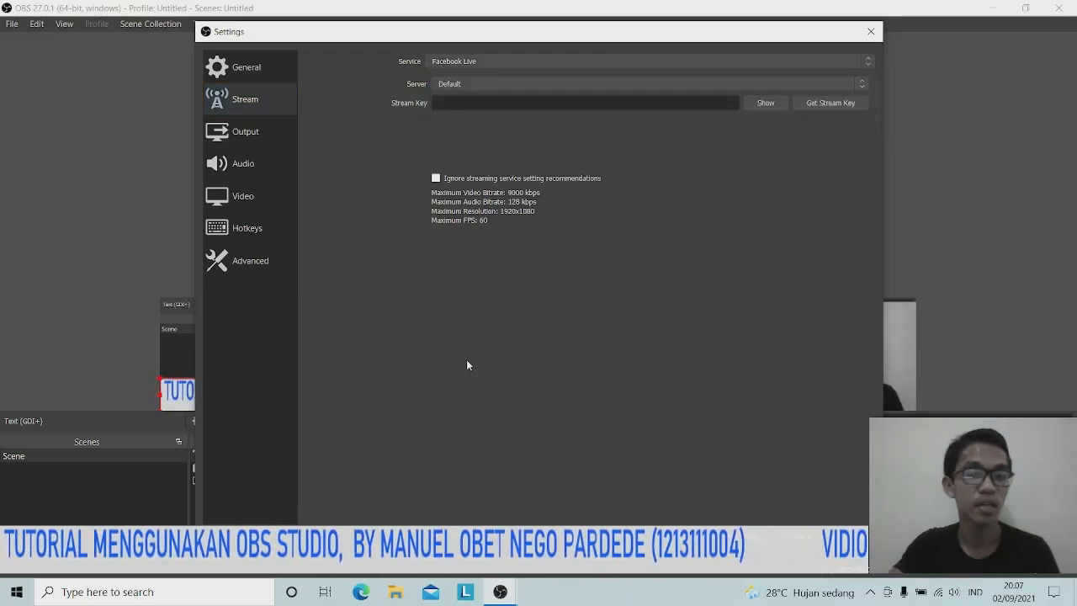
{"action": "left_click", "coordinate": [253, 133]}
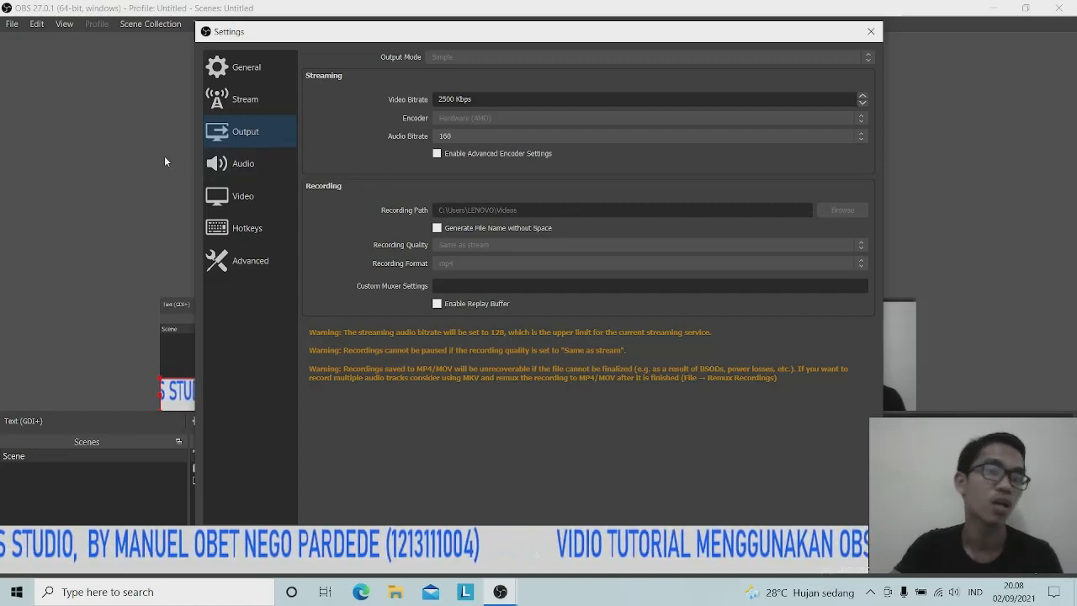
Review the Audio settings, then view the Video page: 1920x1080 canvas, 1280x720 output, 30 FPS
{"action": "left_click", "coordinate": [244, 165]}
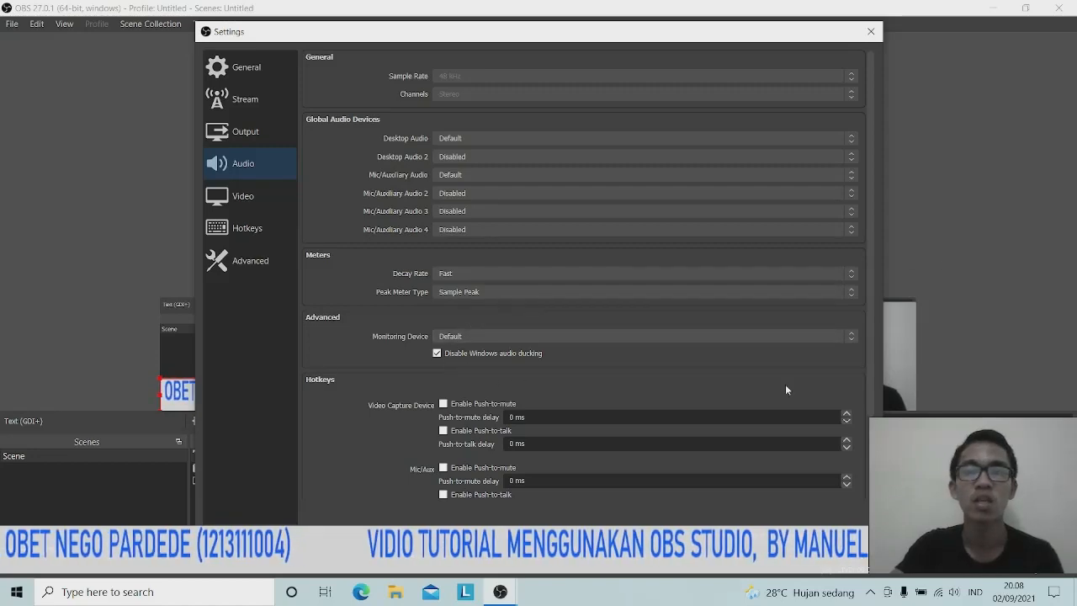
{"action": "scroll", "coordinate": [668, 303], "scroll_direction": "down", "scroll_amount": 3}
{"action": "scroll", "coordinate": [692, 424], "scroll_direction": "down", "scroll_amount": 2}
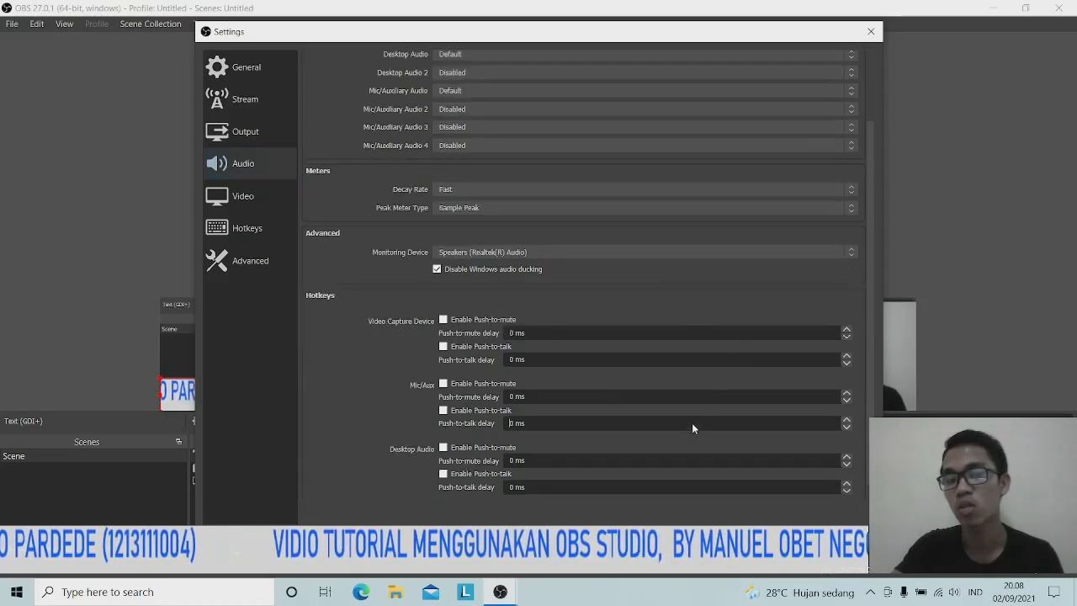
{"action": "scroll", "coordinate": [692, 432], "scroll_direction": "up", "scroll_amount": 2}
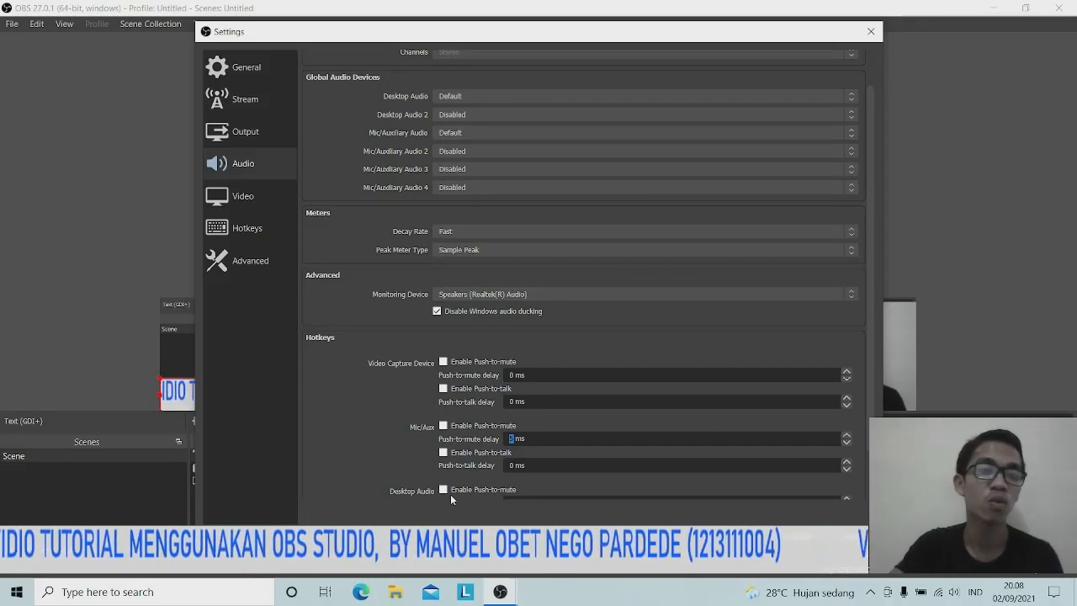
{"action": "scroll", "coordinate": [488, 331], "scroll_direction": "up", "scroll_amount": 2}
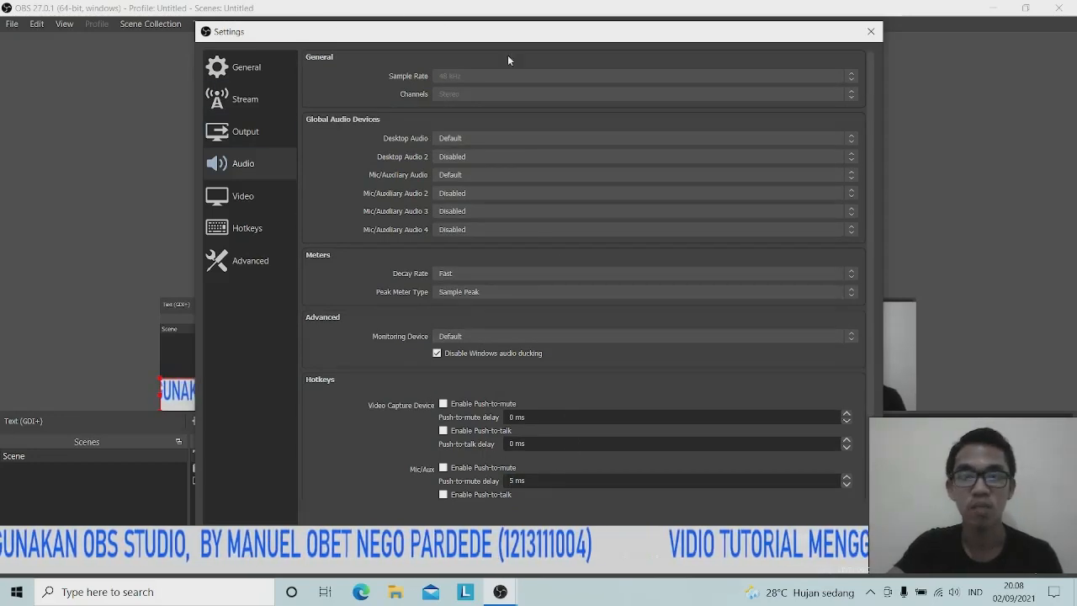
{"action": "left_click", "coordinate": [252, 205]}
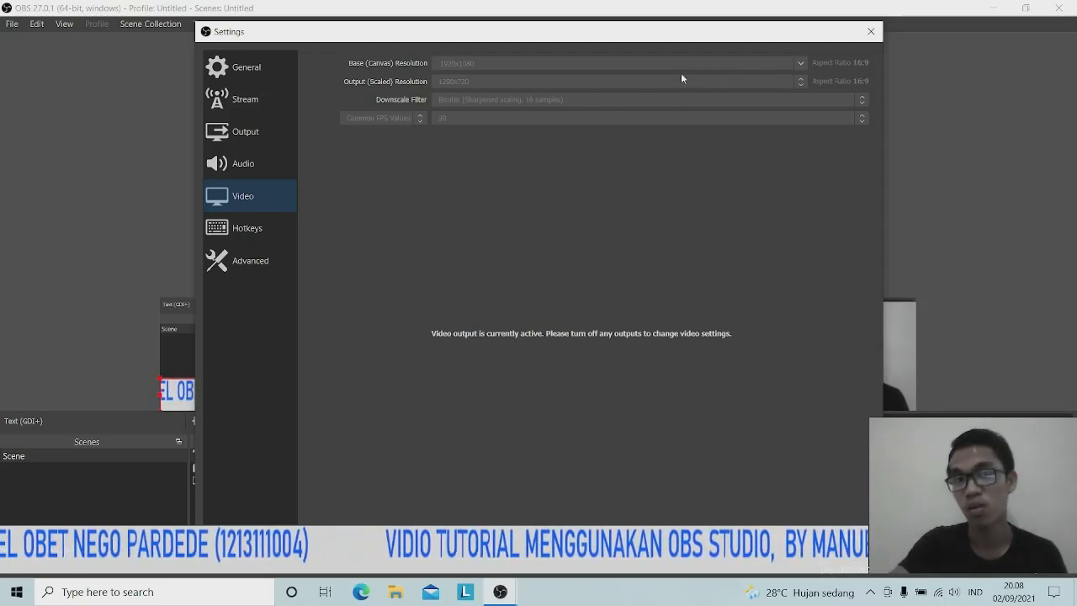
Look through the Hotkeys and Advanced settings pages
{"action": "left_click", "coordinate": [245, 232]}
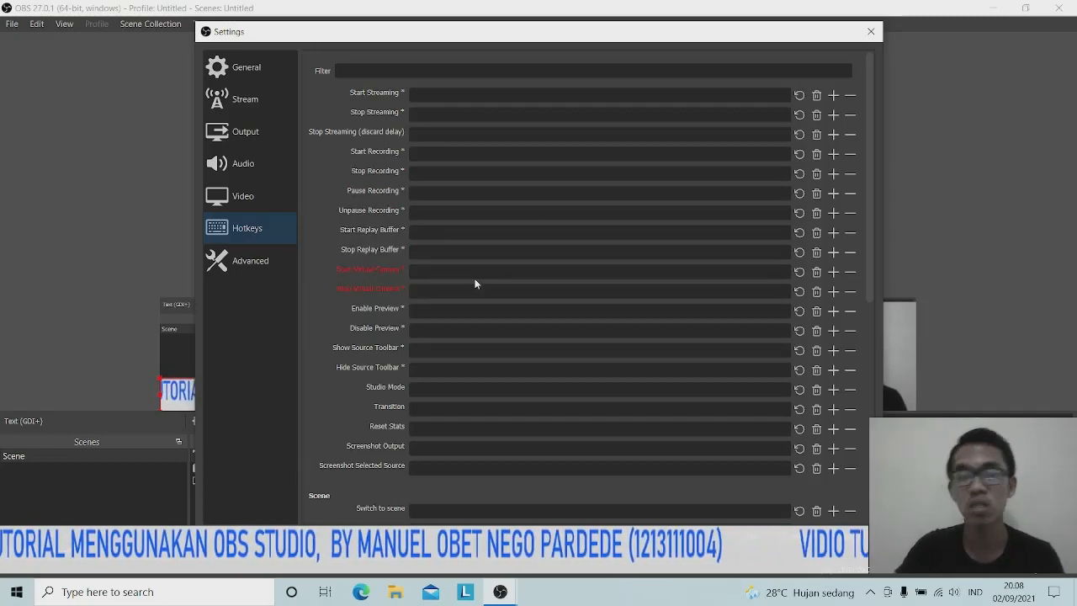
{"action": "left_click", "coordinate": [251, 260]}
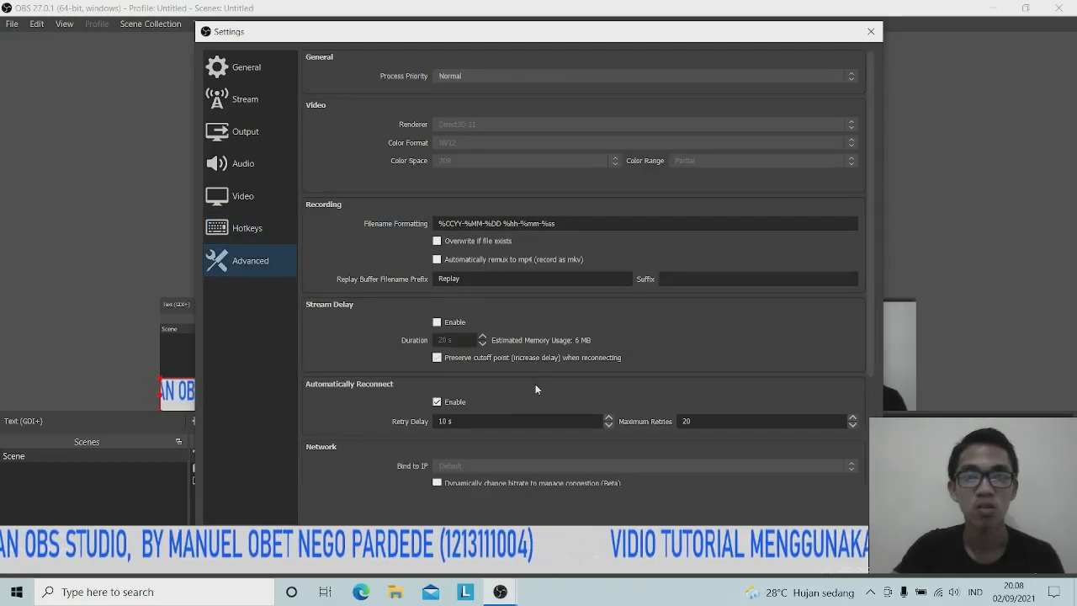
{"action": "scroll", "coordinate": [525, 398], "scroll_direction": "down", "scroll_amount": 5}
{"action": "scroll", "coordinate": [527, 412], "scroll_direction": "up", "scroll_amount": 5}
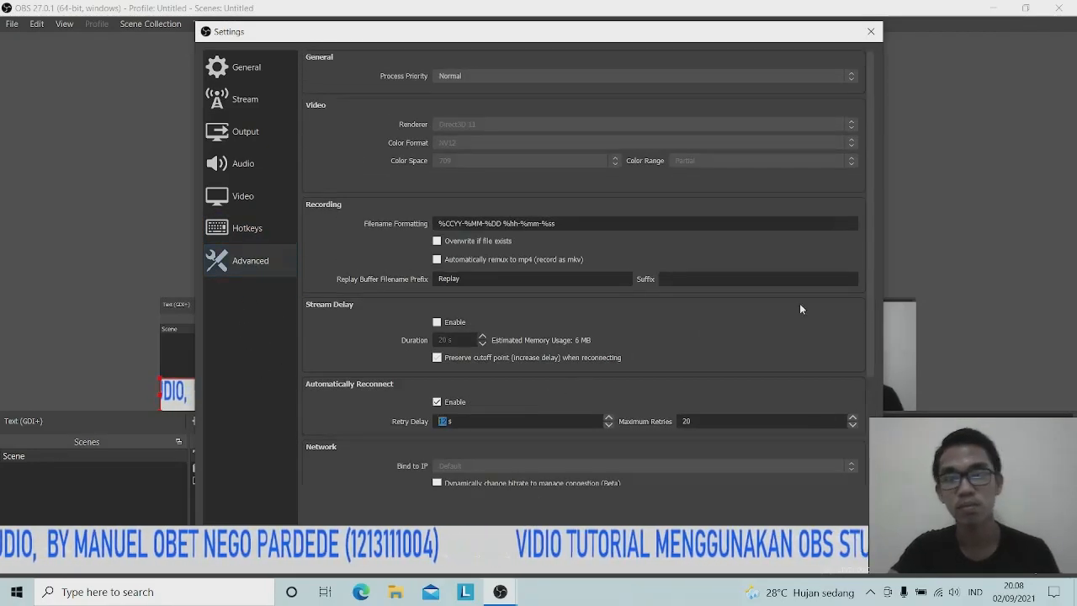
Close the Settings window, answering the Confirm Changes prompt
{"action": "left_click", "coordinate": [868, 35]}
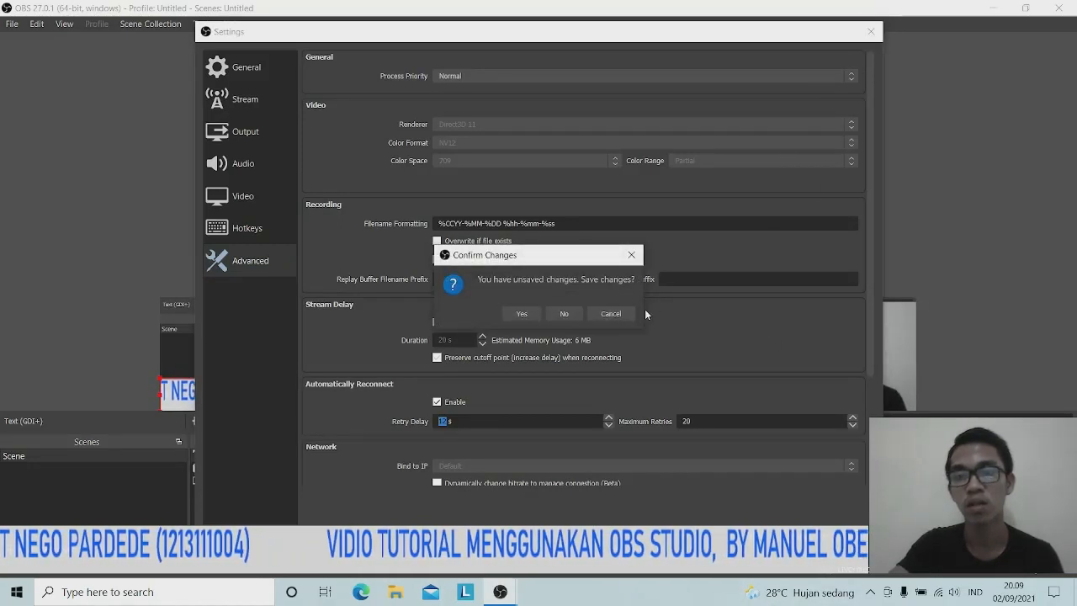
{"action": "left_click", "coordinate": [611, 314]}
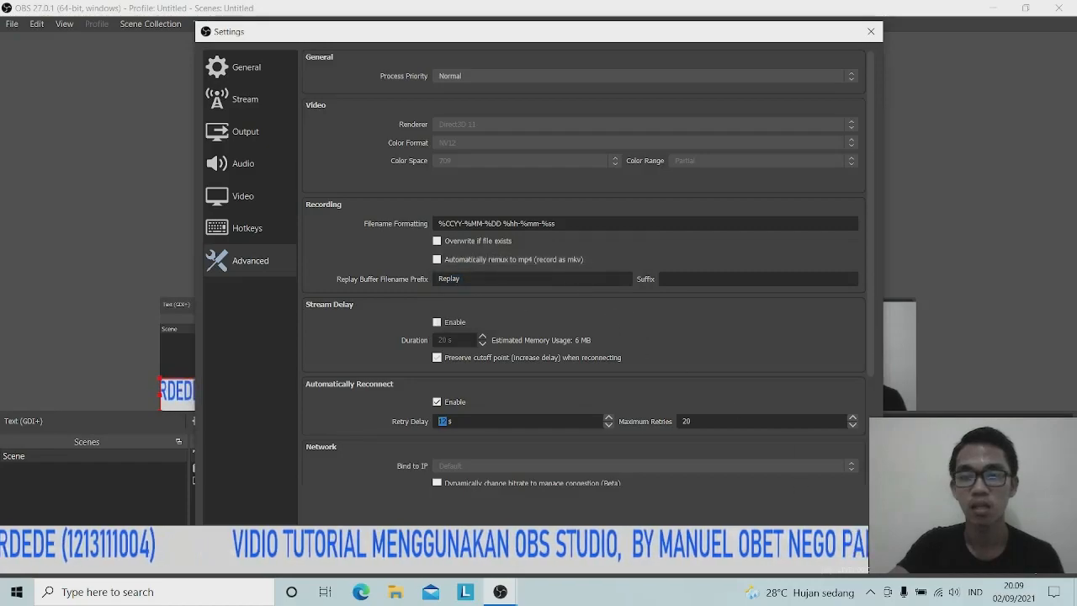
{"action": "left_click", "coordinate": [817, 523]}
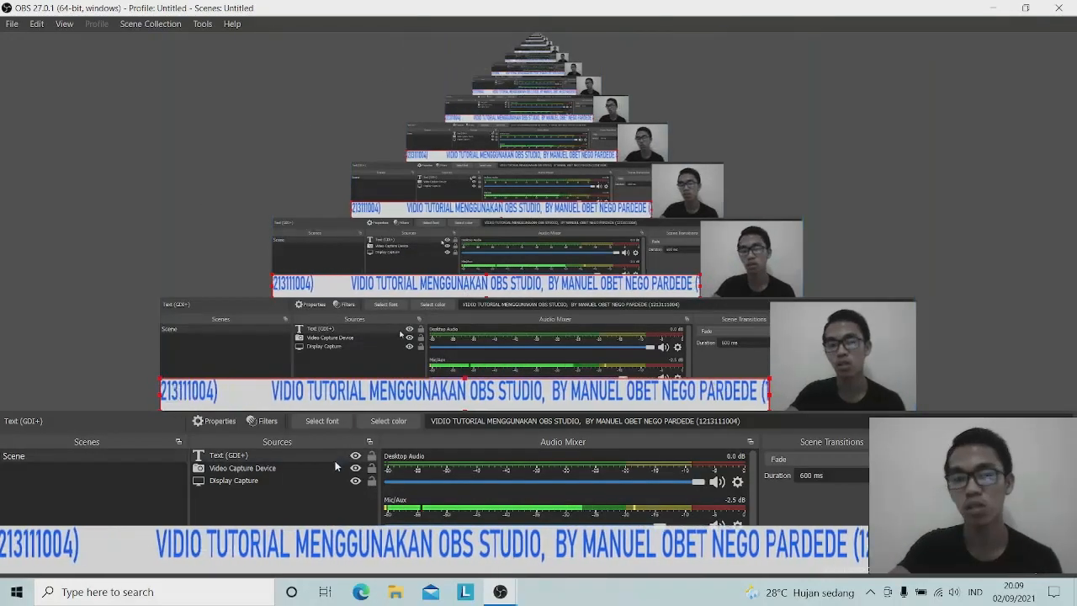
Remove the Text (GDI+) source from the scene
{"action": "right_click", "coordinate": [287, 457]}
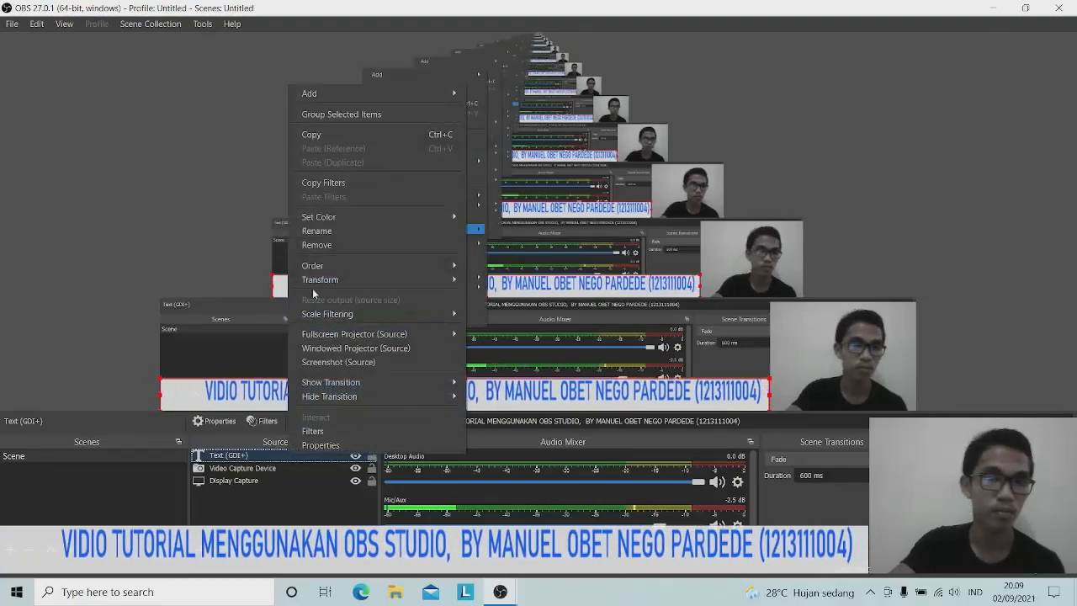
{"action": "left_click", "coordinate": [316, 246]}
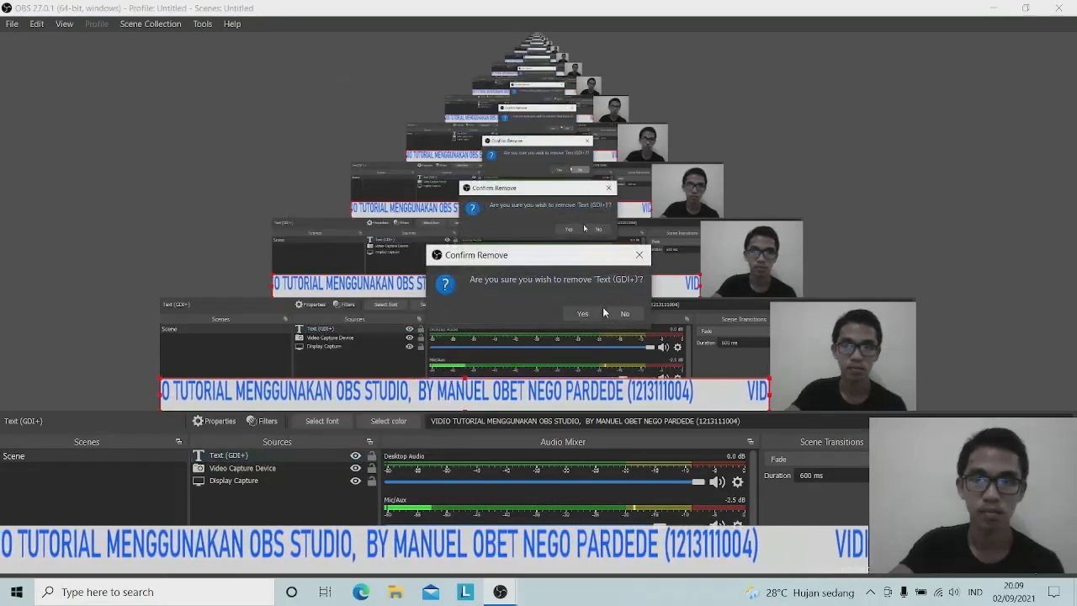
{"action": "key", "text": "Return"}
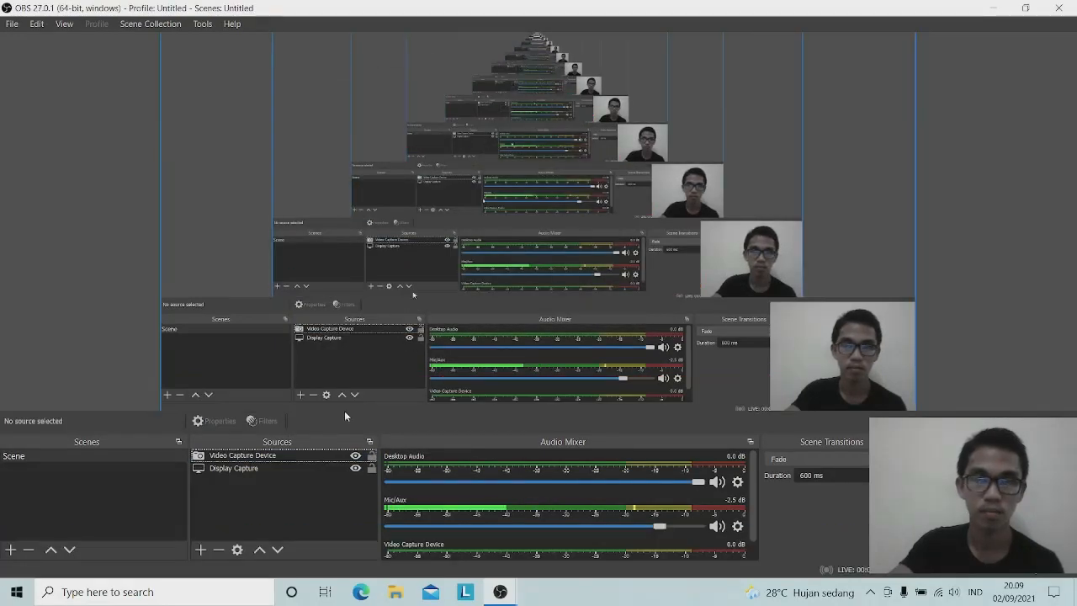
Remove the Video Capture Device webcam source from the scene
{"action": "left_click", "coordinate": [322, 456]}
{"action": "right_click", "coordinate": [323, 457]}
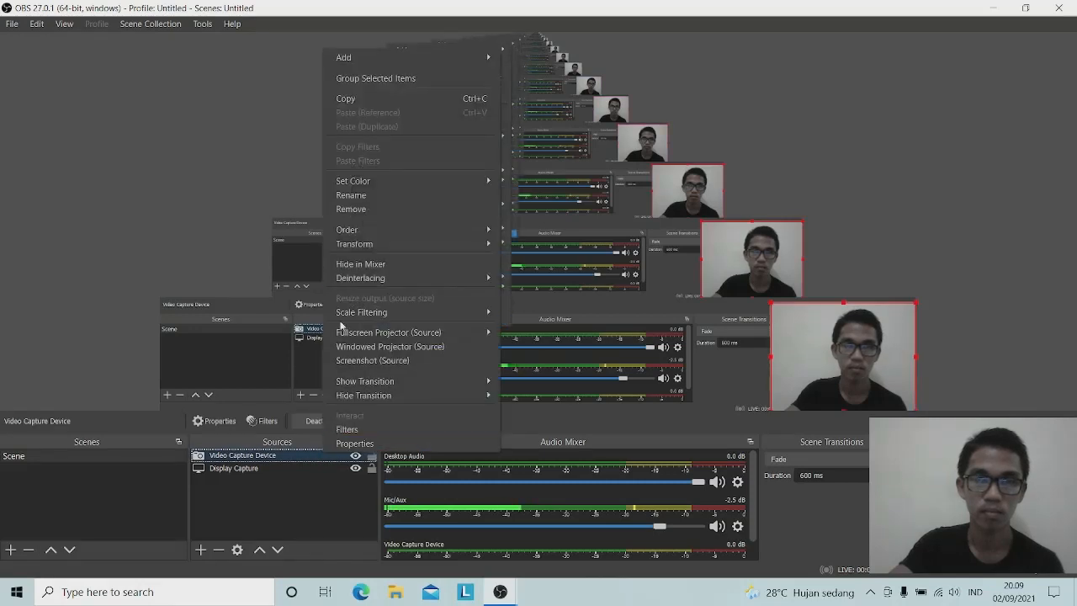
{"action": "left_click", "coordinate": [344, 211]}
{"action": "left_click", "coordinate": [599, 313]}
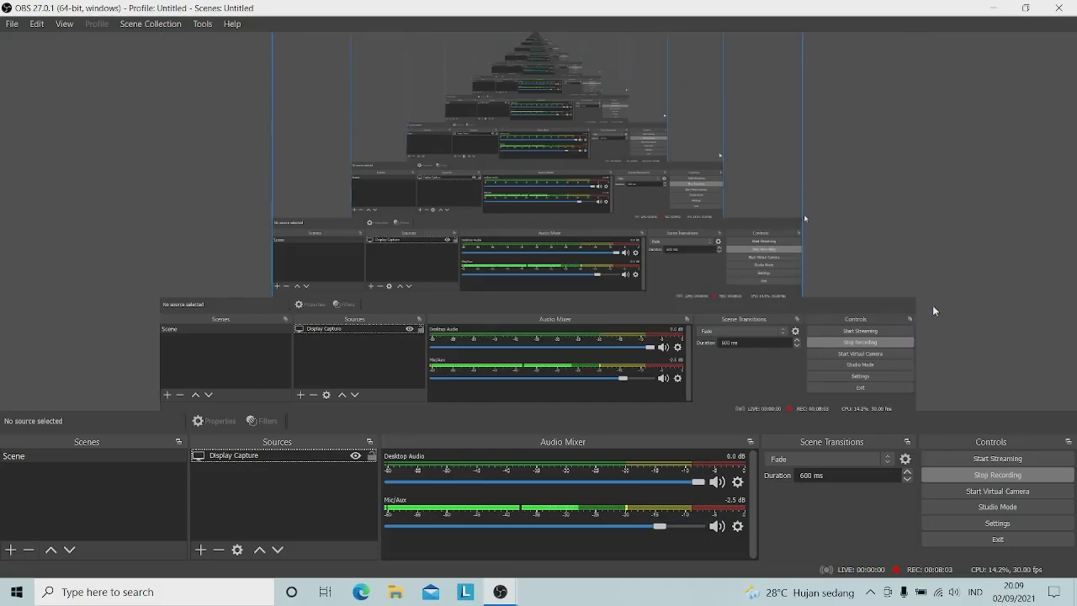
Toggle the Display Capture visibility eye off and back on so the desktop shows
{"action": "left_click", "coordinate": [355, 456]}
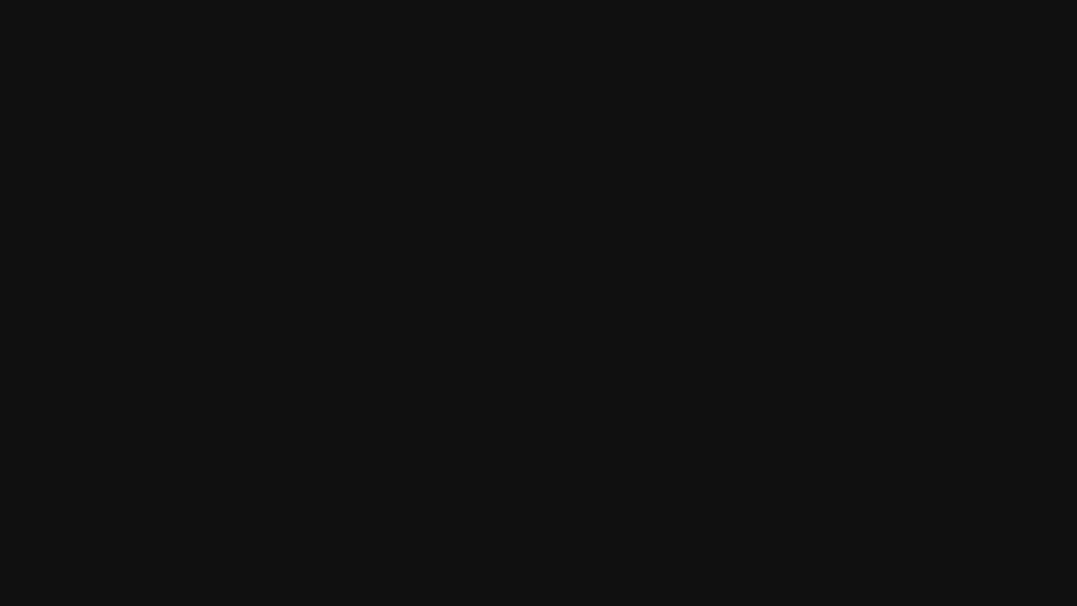
{"action": "left_click", "coordinate": [355, 456]}
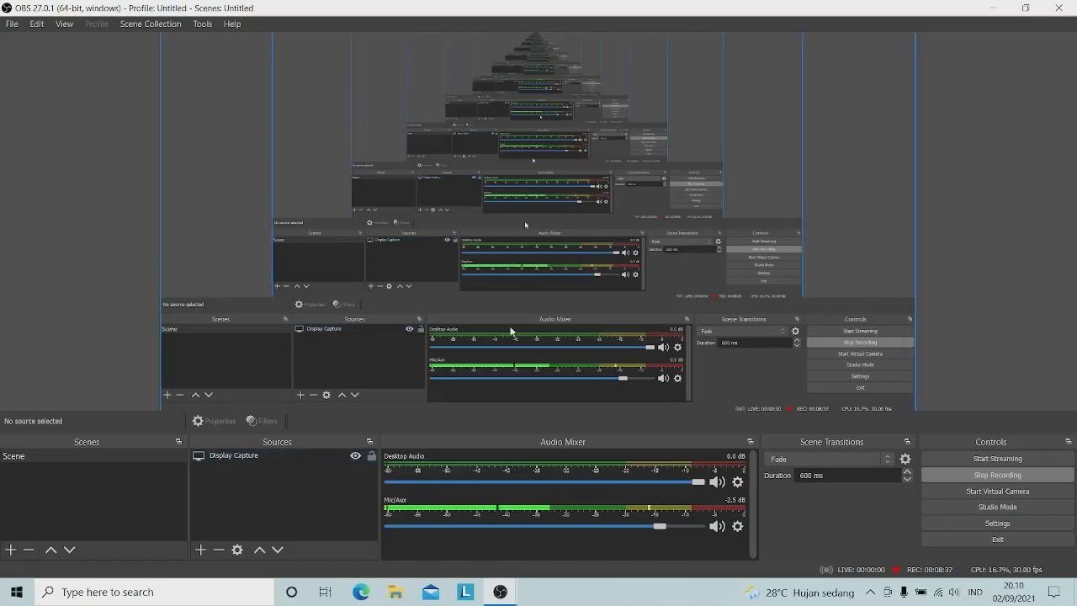
{"action": "left_click", "coordinate": [202, 549]}
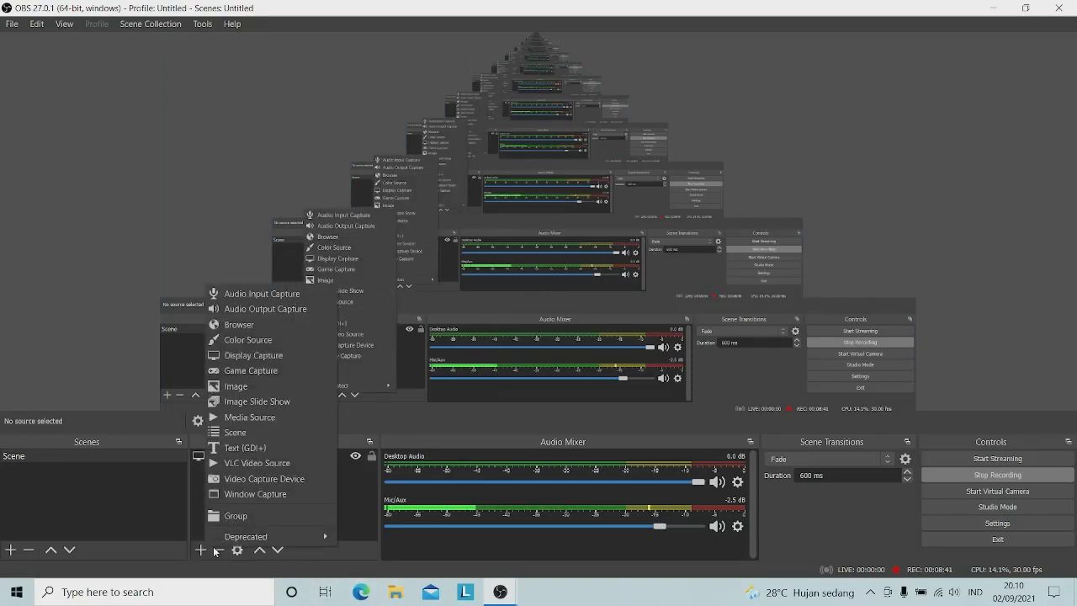
{"action": "left_click", "coordinate": [241, 357]}
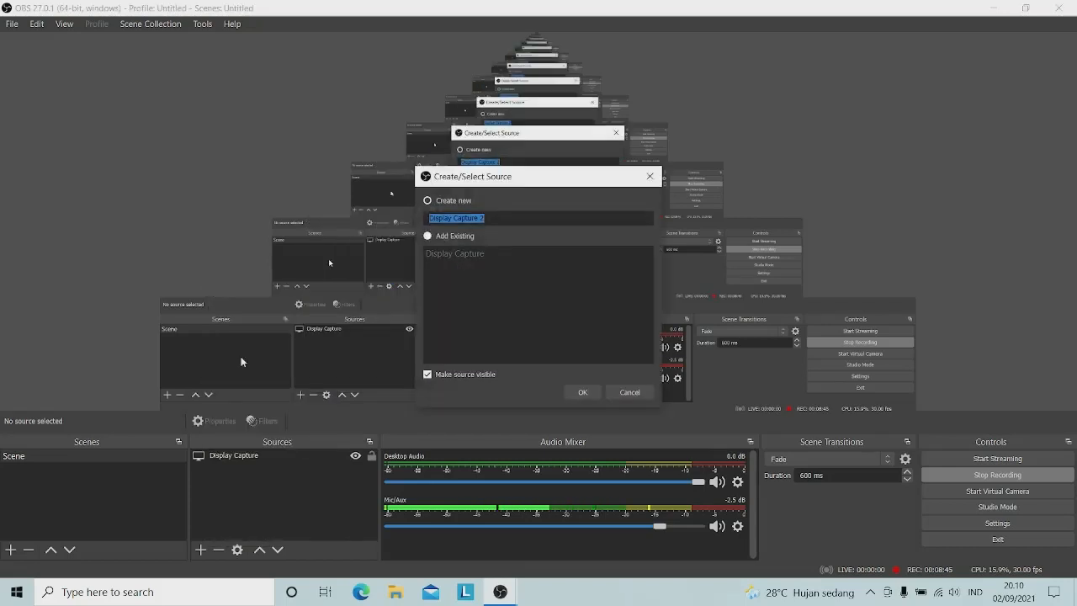
{"action": "left_click", "coordinate": [582, 391]}
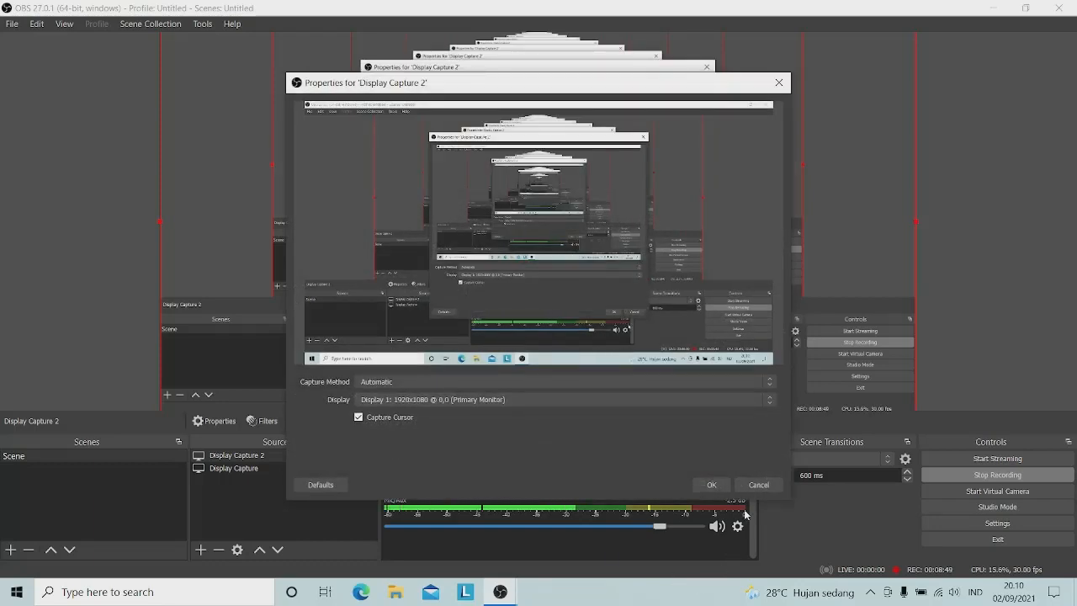
{"action": "left_click", "coordinate": [712, 484]}
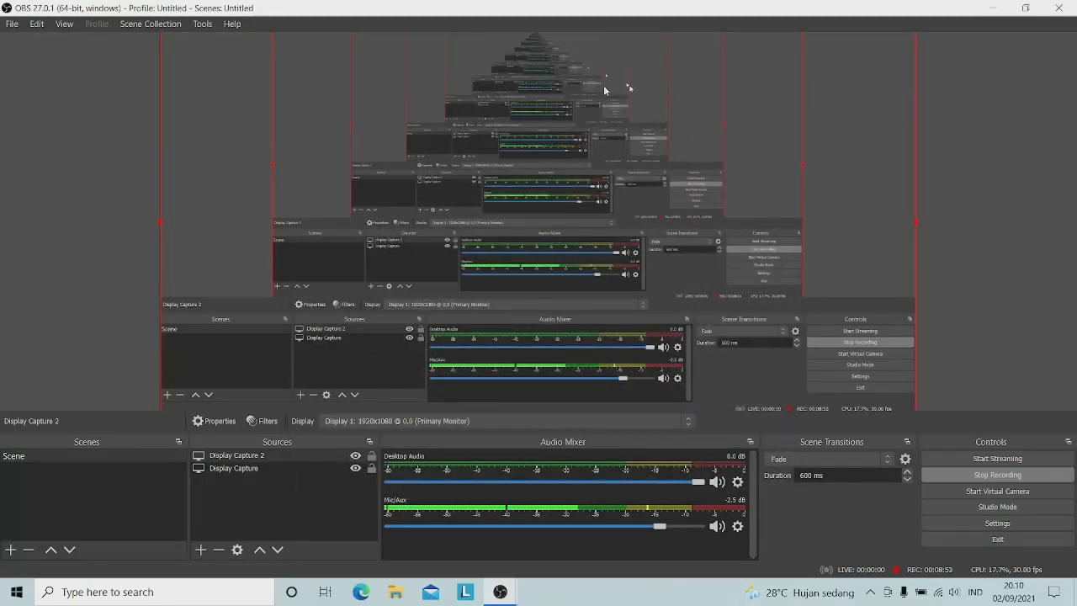
{"action": "right_click", "coordinate": [331, 461]}
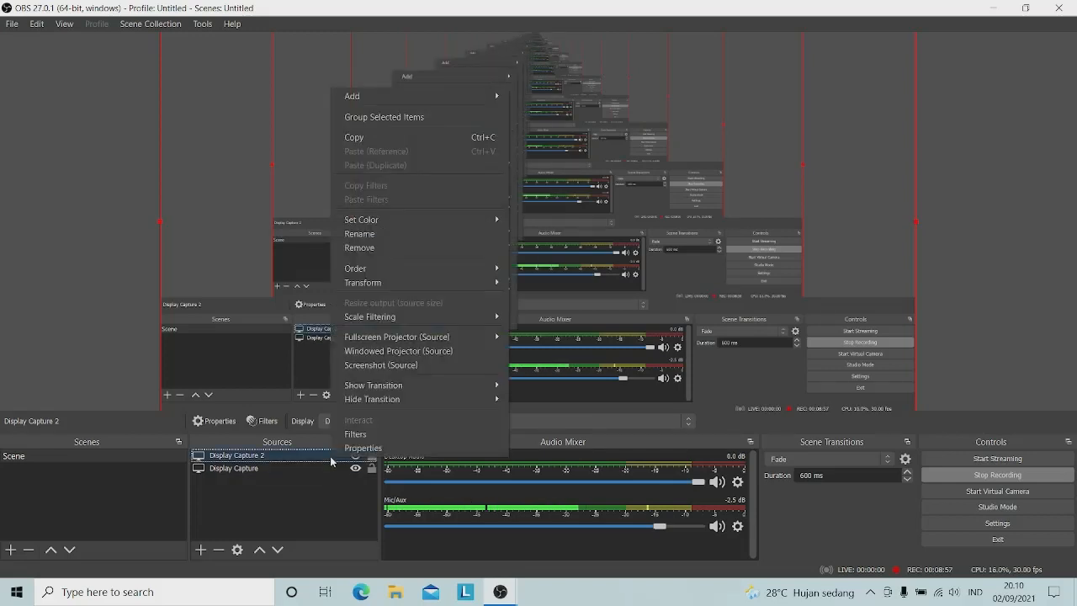
{"action": "left_click", "coordinate": [365, 248]}
{"action": "key", "text": "Return"}
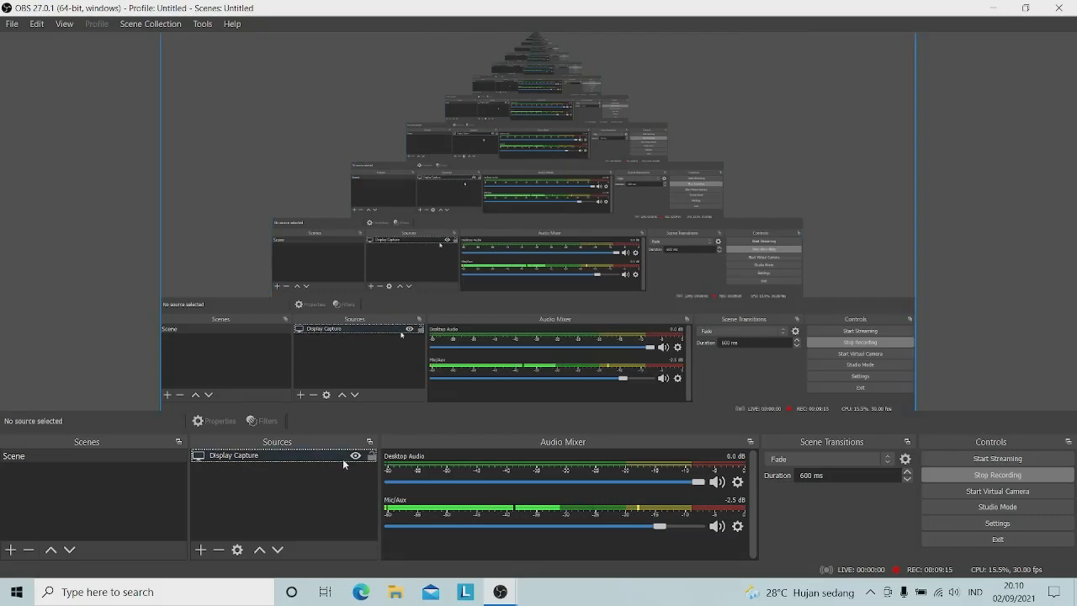
Add a Video Capture Device source using Integrated Camera and drag it toward the bottom-right
{"action": "left_click", "coordinate": [202, 550]}
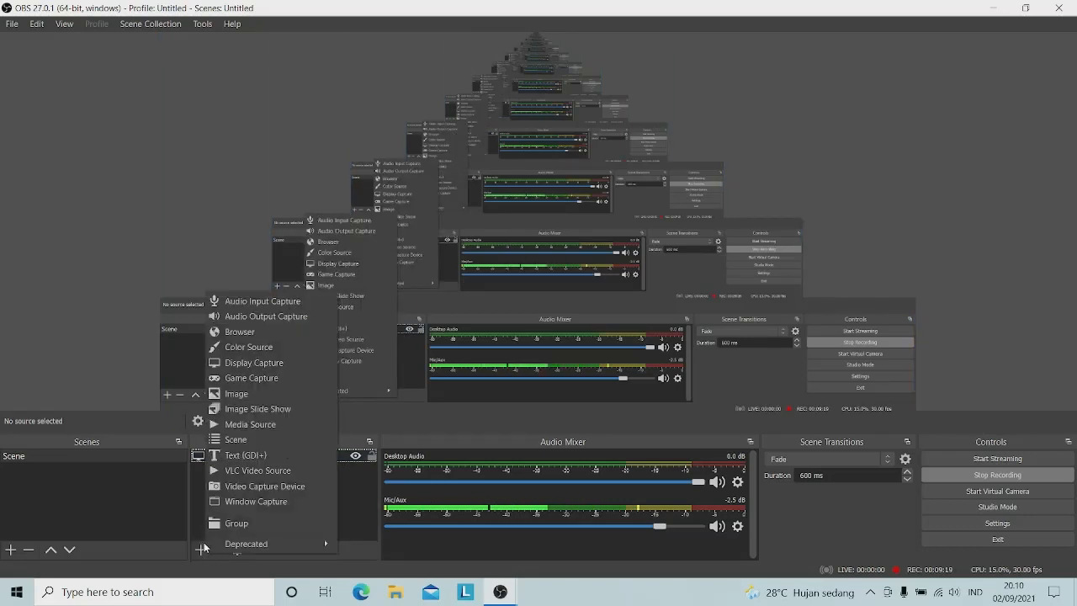
{"action": "left_click", "coordinate": [254, 487]}
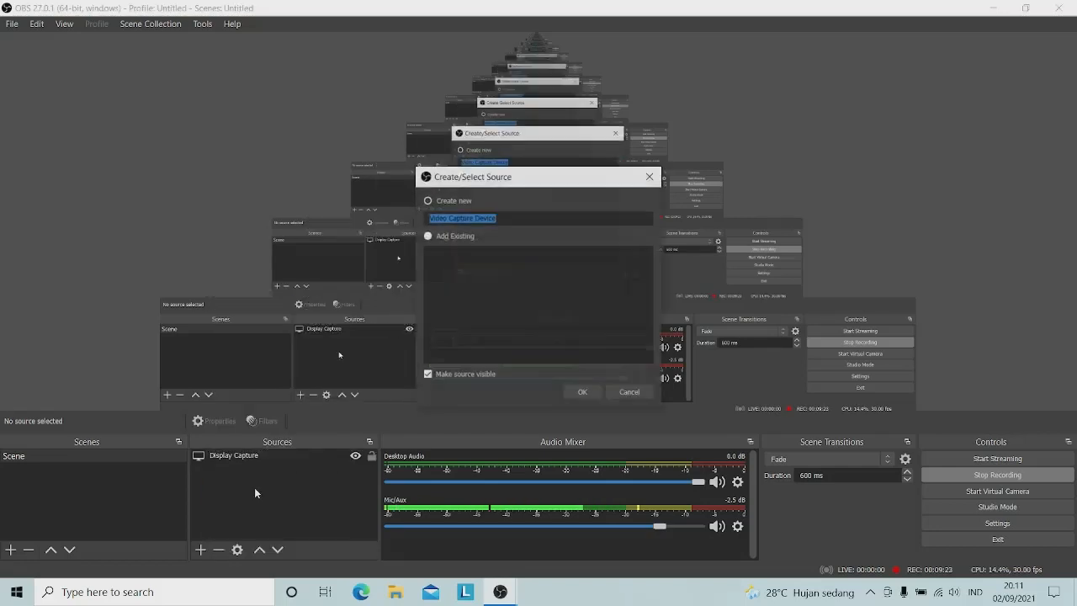
{"action": "left_click", "coordinate": [584, 392]}
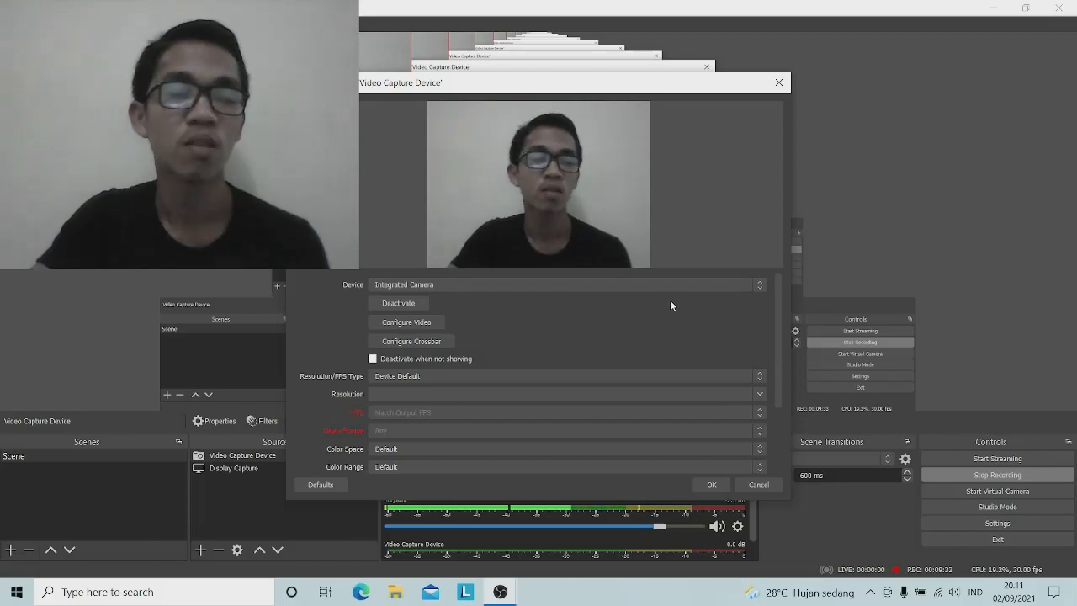
{"action": "left_click", "coordinate": [760, 287]}
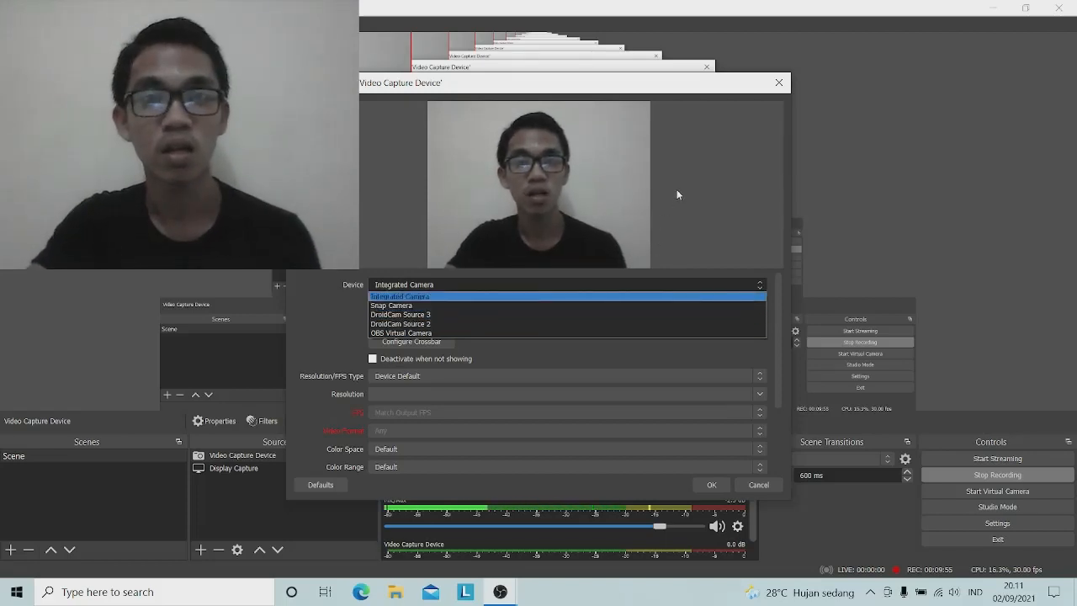
{"action": "left_click", "coordinate": [412, 297]}
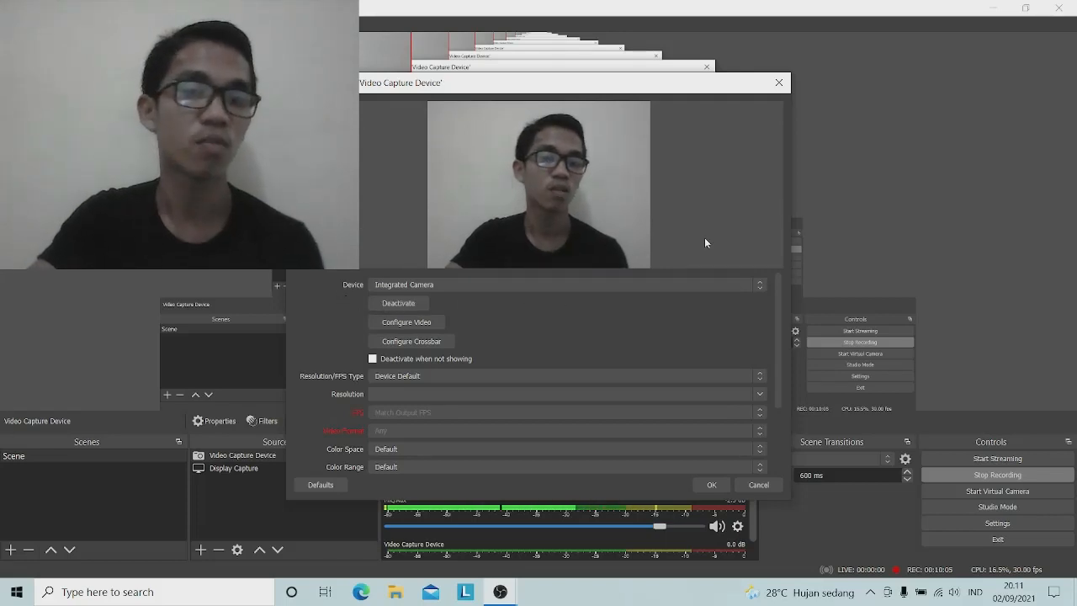
{"action": "left_click", "coordinate": [710, 485]}
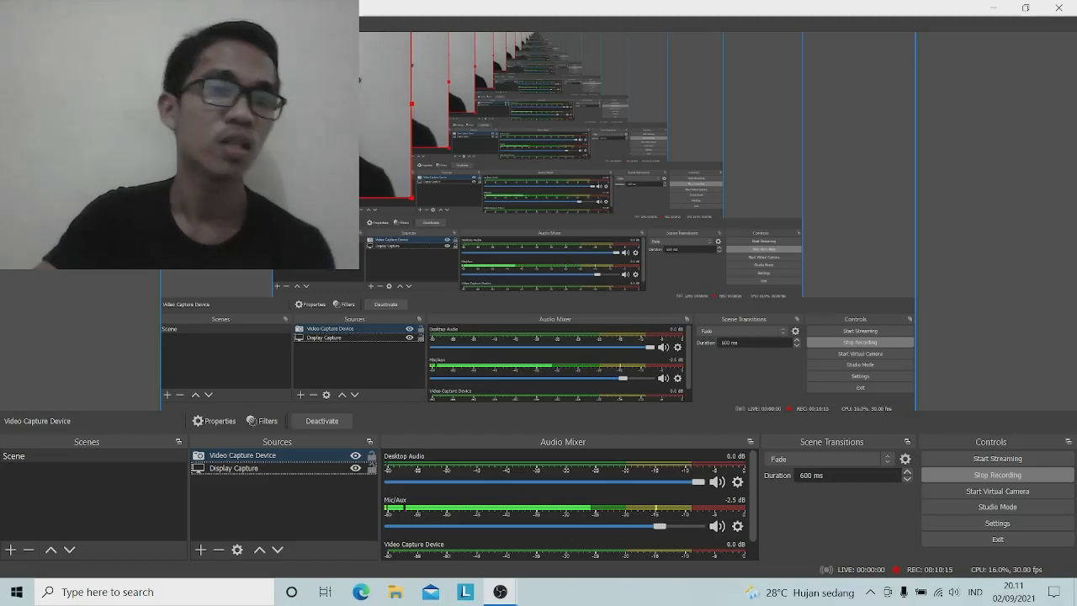
{"action": "left_click_drag", "start_coordinate": [286, 109], "coordinate": [991, 420]}
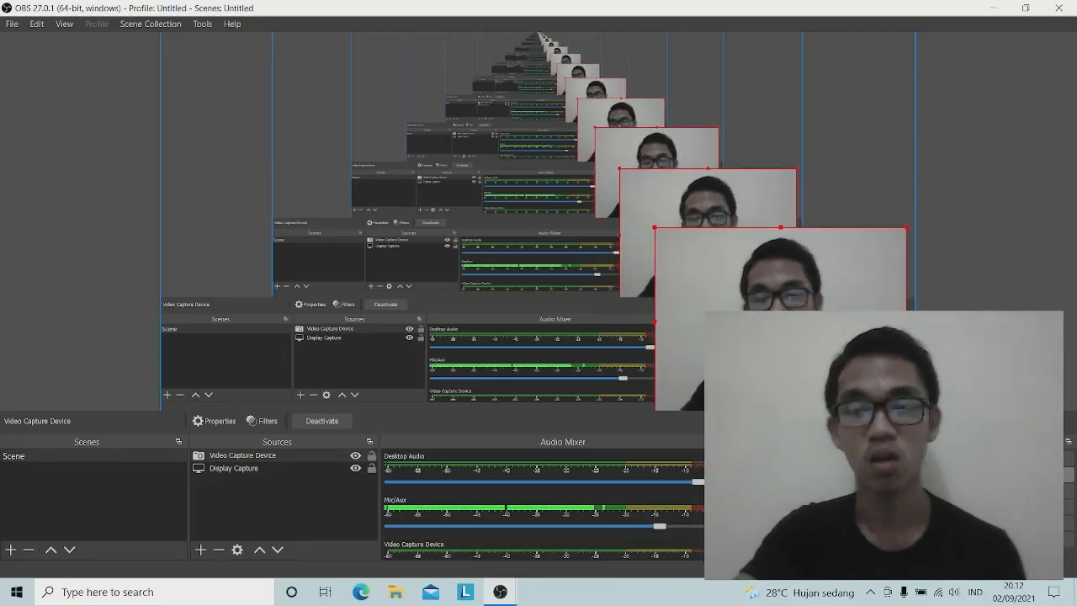
Resize the webcam feed smaller and position it in the bottom-right corner of the canvas
{"action": "left_click_drag", "start_coordinate": [690, 267], "coordinate": [648, 162]}
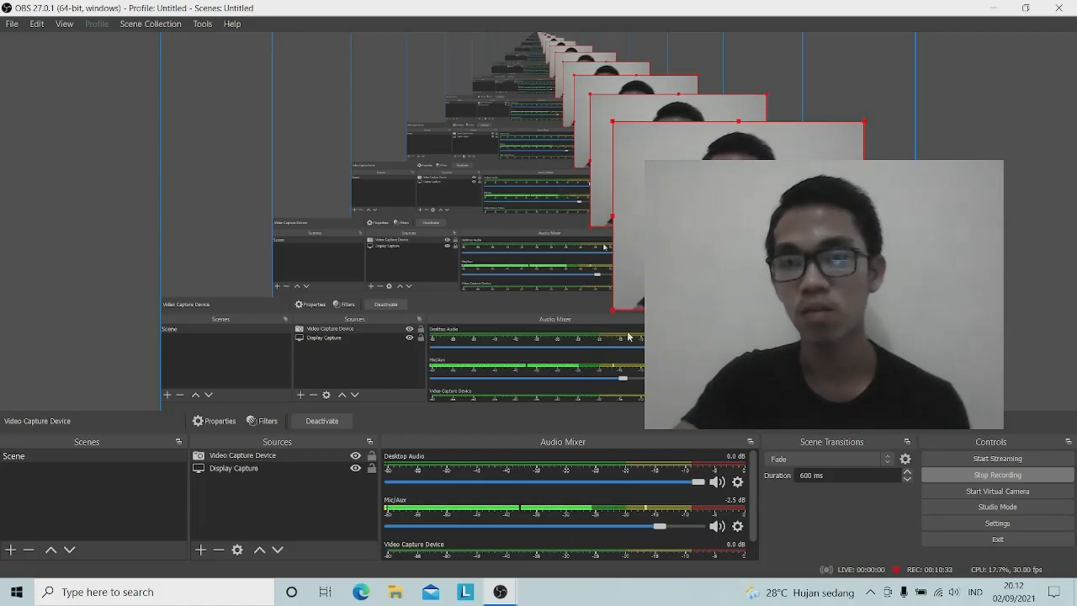
{"action": "left_click_drag", "start_coordinate": [611, 311], "coordinate": [710, 238]}
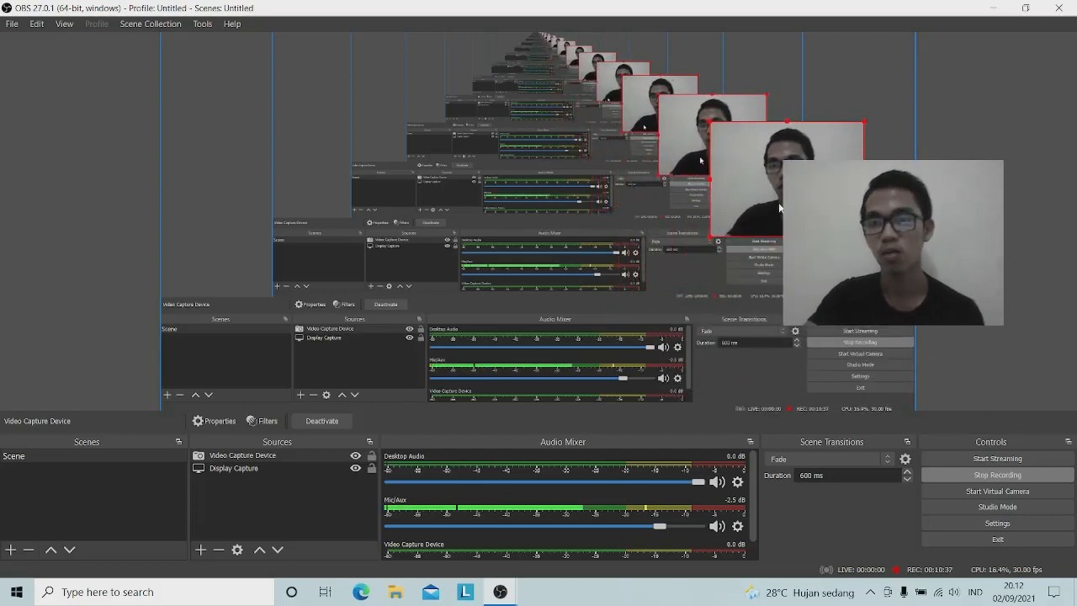
{"action": "left_click_drag", "start_coordinate": [791, 178], "coordinate": [836, 353]}
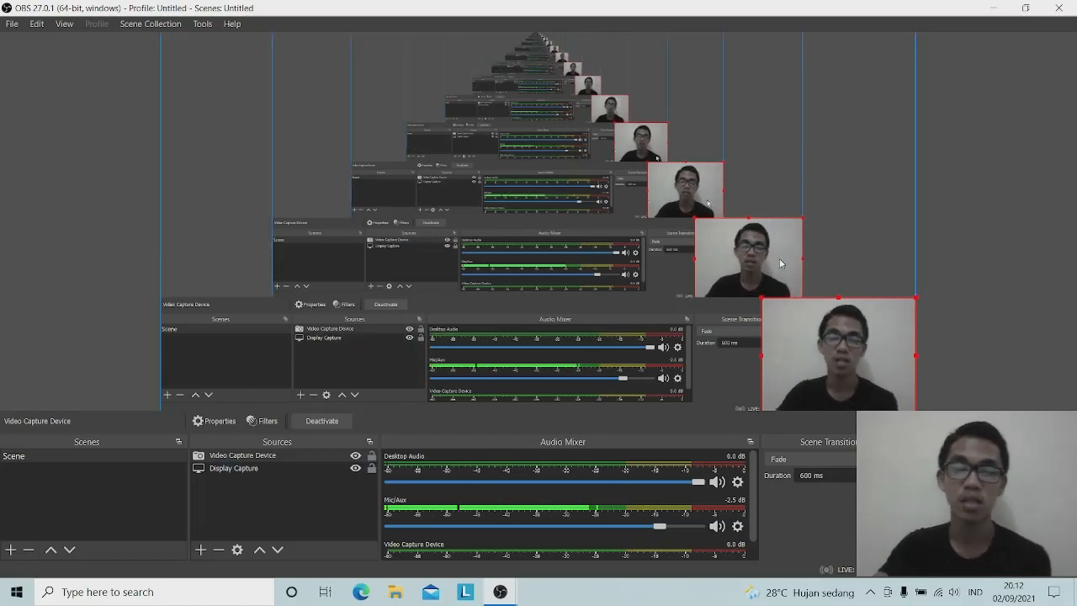
Create a new Text (GDI+) source in the scene and open its properties
{"action": "left_click", "coordinate": [200, 551]}
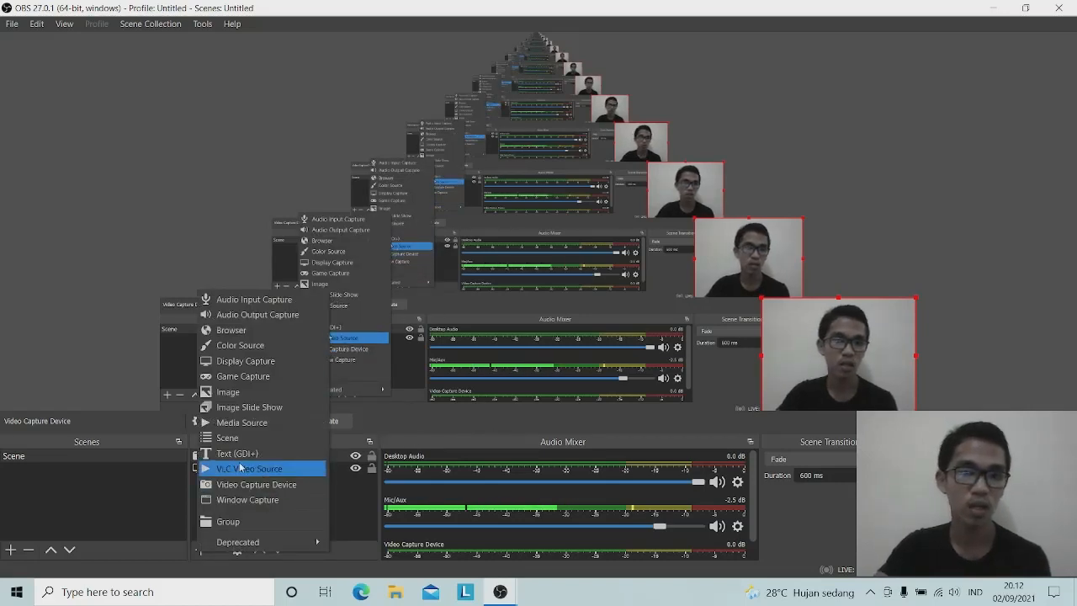
{"action": "left_click", "coordinate": [234, 455]}
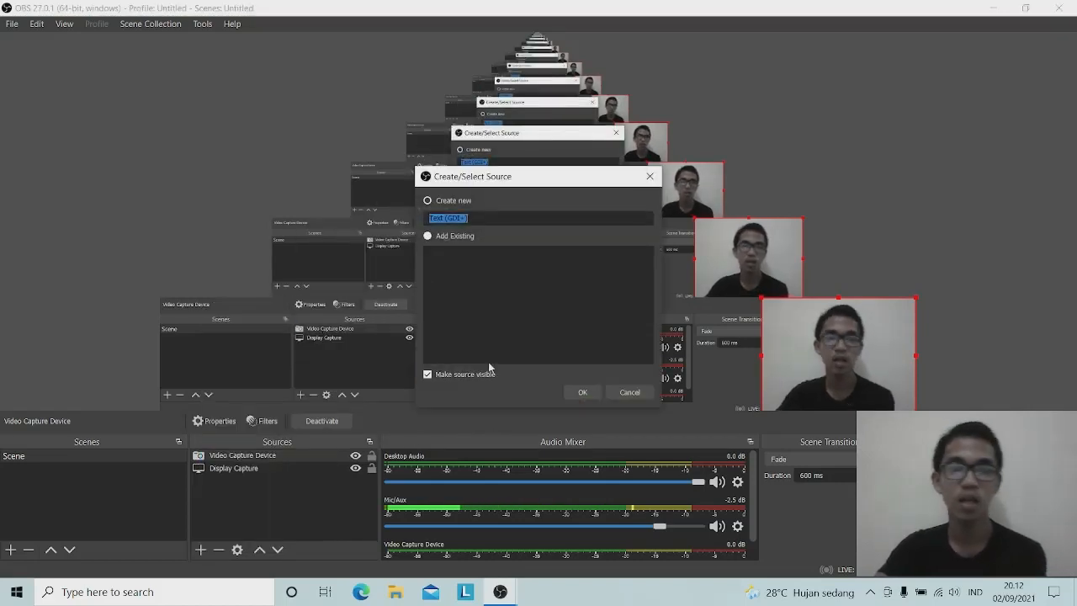
{"action": "left_click", "coordinate": [589, 393]}
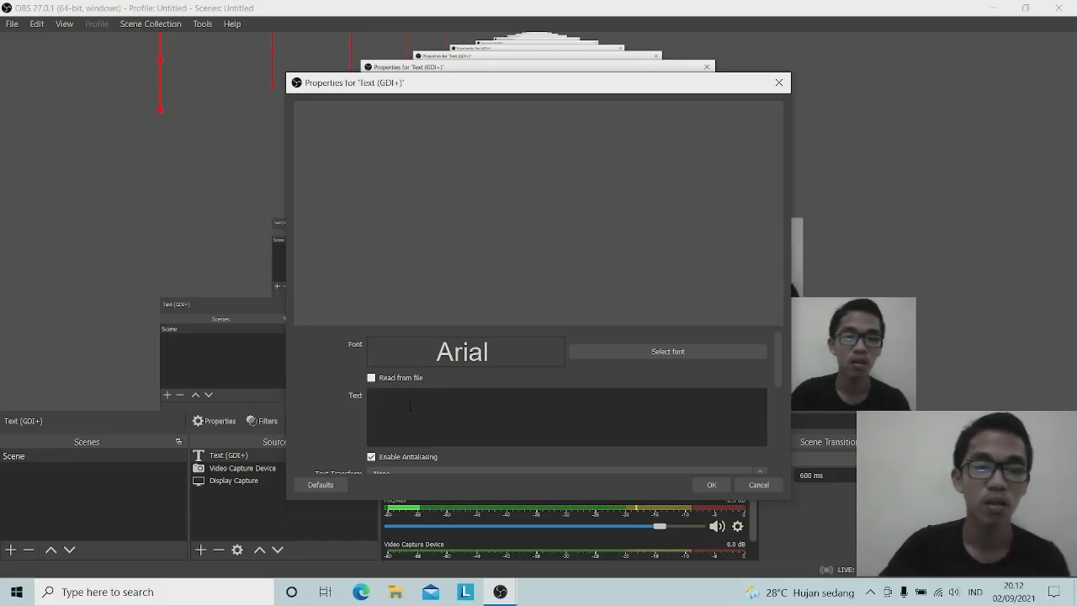
Enter the banner text 'VIDIO TUTORIAL MENGGUNAKAN OBS STUDIO, BY' plus the author's name and bracketed student number
{"action": "left_click", "coordinate": [410, 405]}
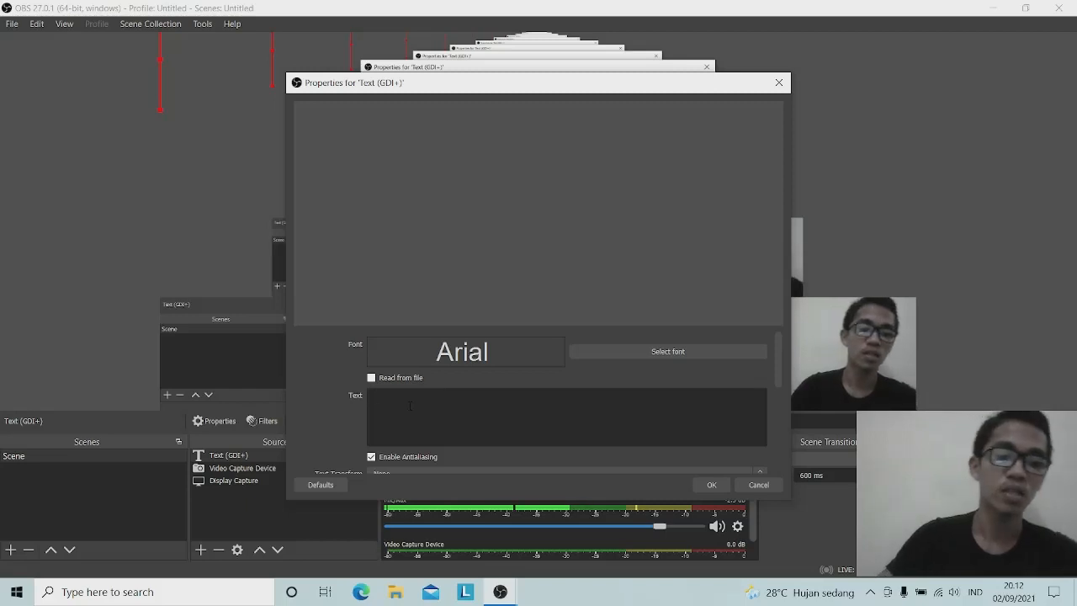
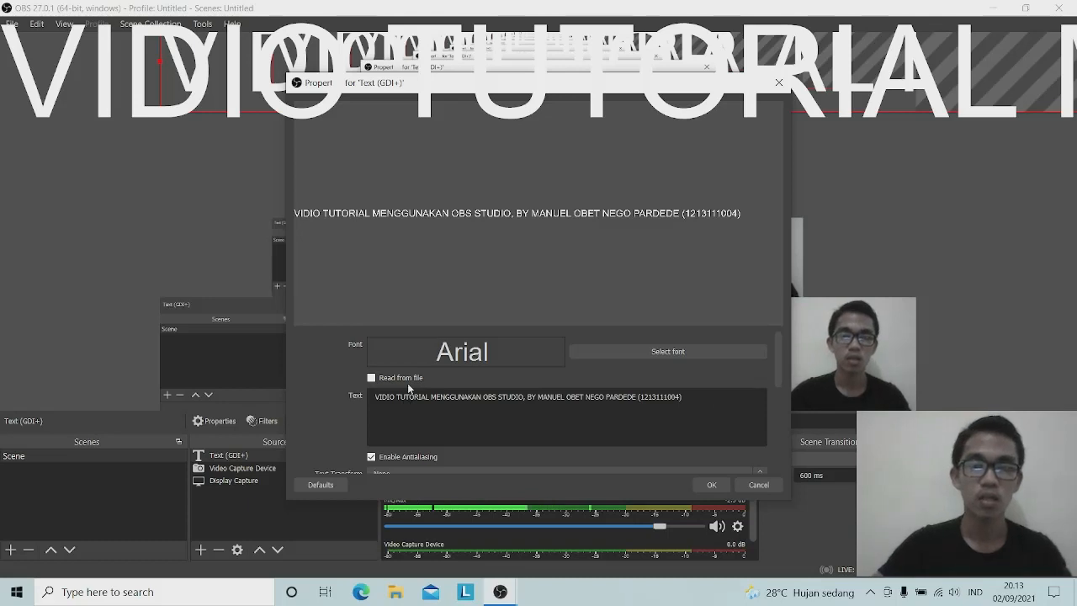
{"action": "scroll", "coordinate": [513, 429], "scroll_direction": "down", "scroll_amount": 2}
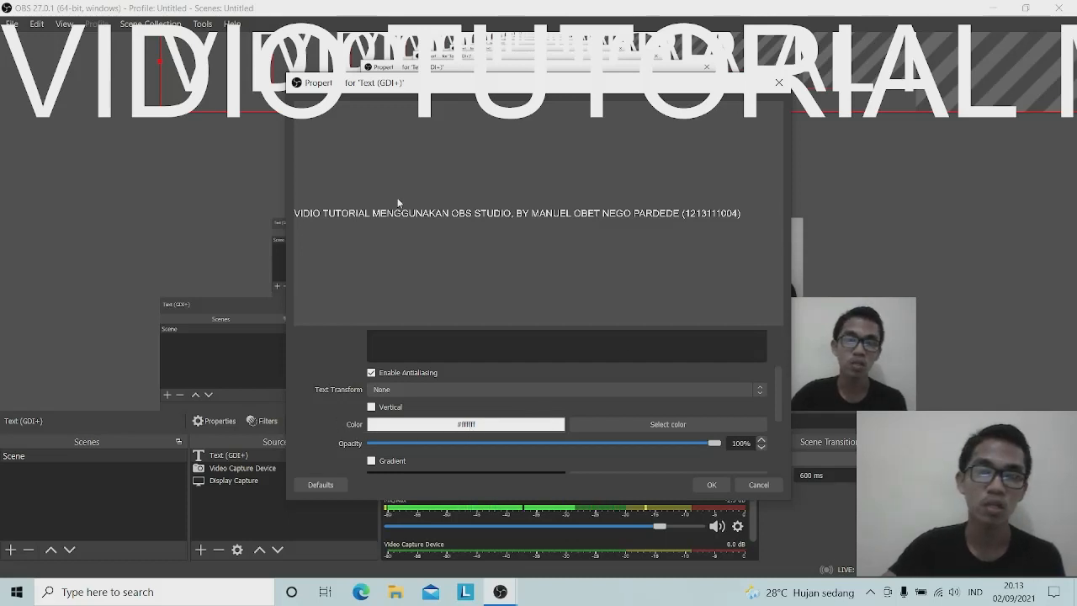
Set the text colour to blue #1521ff using the basic swatch and spectrum
{"action": "left_click", "coordinate": [677, 421]}
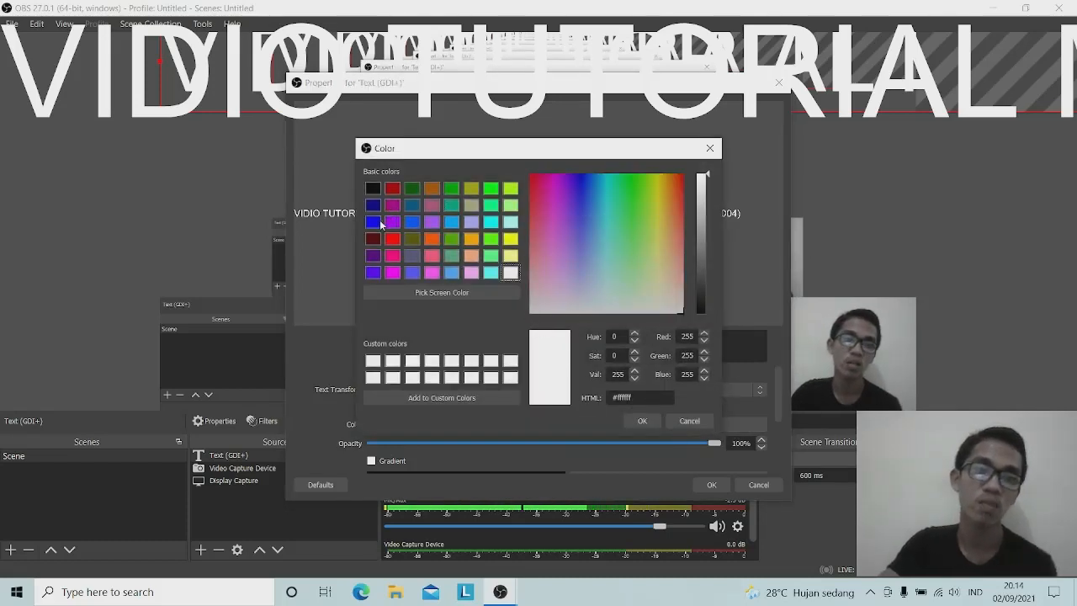
{"action": "left_click", "coordinate": [372, 224]}
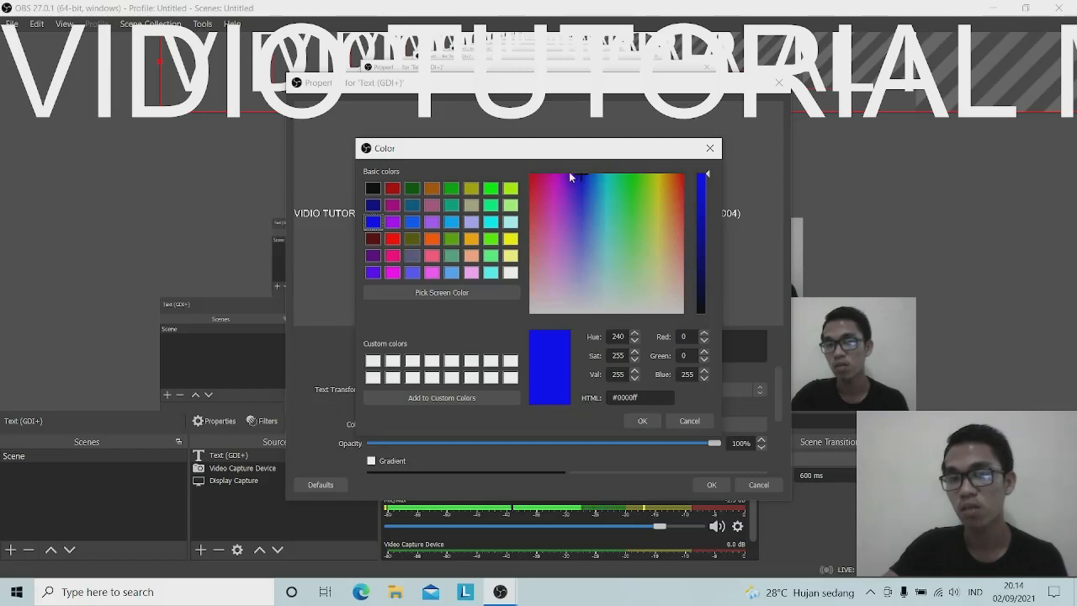
{"action": "mouse_move", "coordinate": [583, 175]}
{"action": "left_mouse_down"}
{"action": "mouse_move", "coordinate": [580, 244]}
{"action": "mouse_move", "coordinate": [593, 199]}
{"action": "mouse_move", "coordinate": [565, 174]}
{"action": "mouse_move", "coordinate": [584, 175]}
{"action": "mouse_move", "coordinate": [582, 185]}
{"action": "left_mouse_up"}
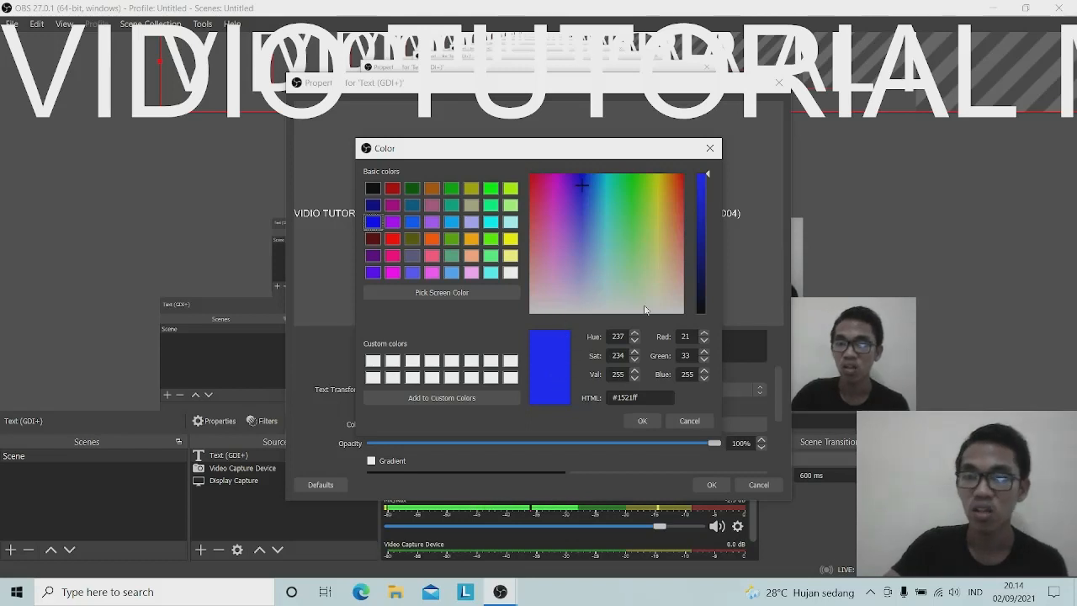
{"action": "left_click", "coordinate": [643, 421]}
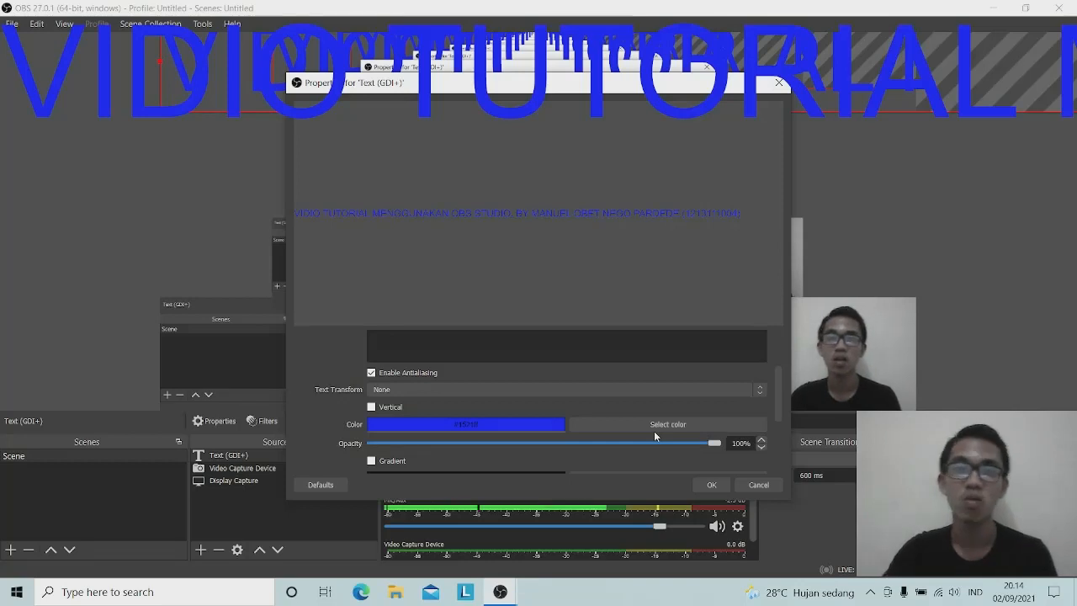
{"action": "scroll", "coordinate": [641, 421], "scroll_direction": "down", "scroll_amount": 2}
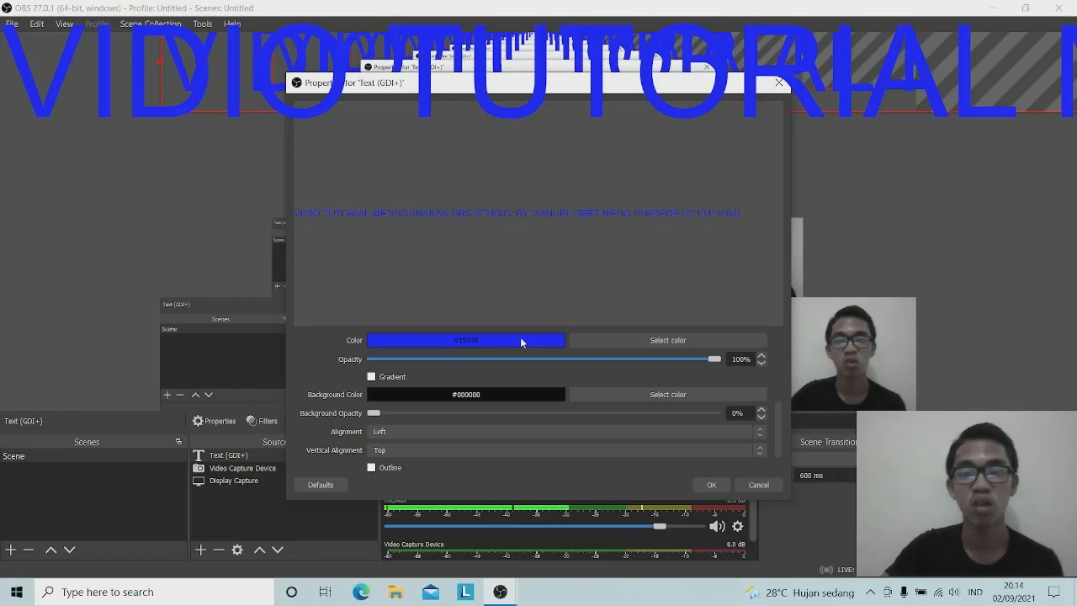
Set the text background colour to white with Background Opacity at 75%
{"action": "left_click", "coordinate": [670, 394]}
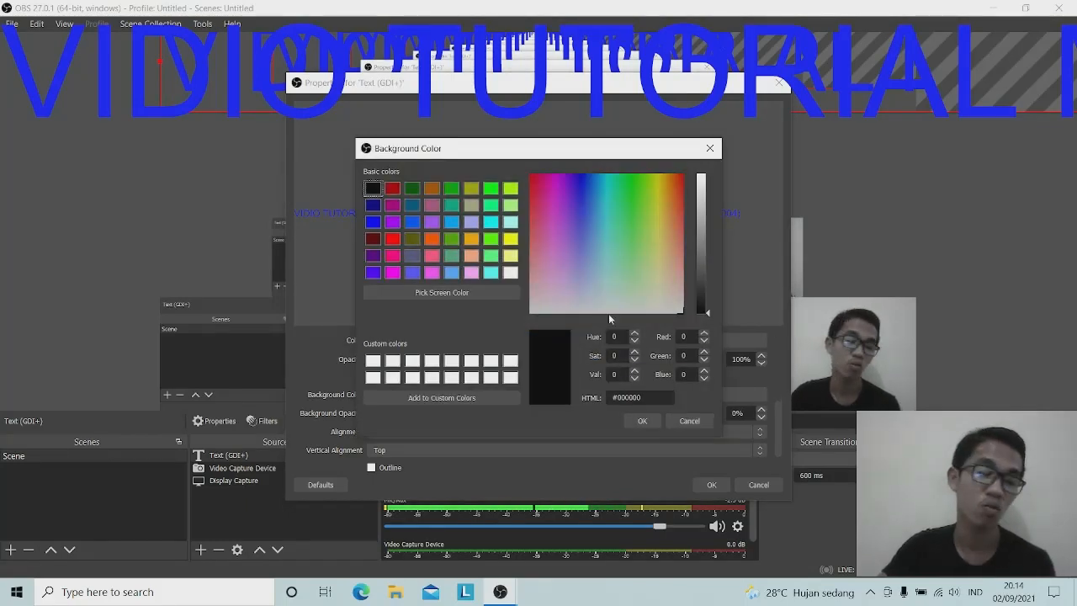
{"action": "left_click", "coordinate": [370, 362]}
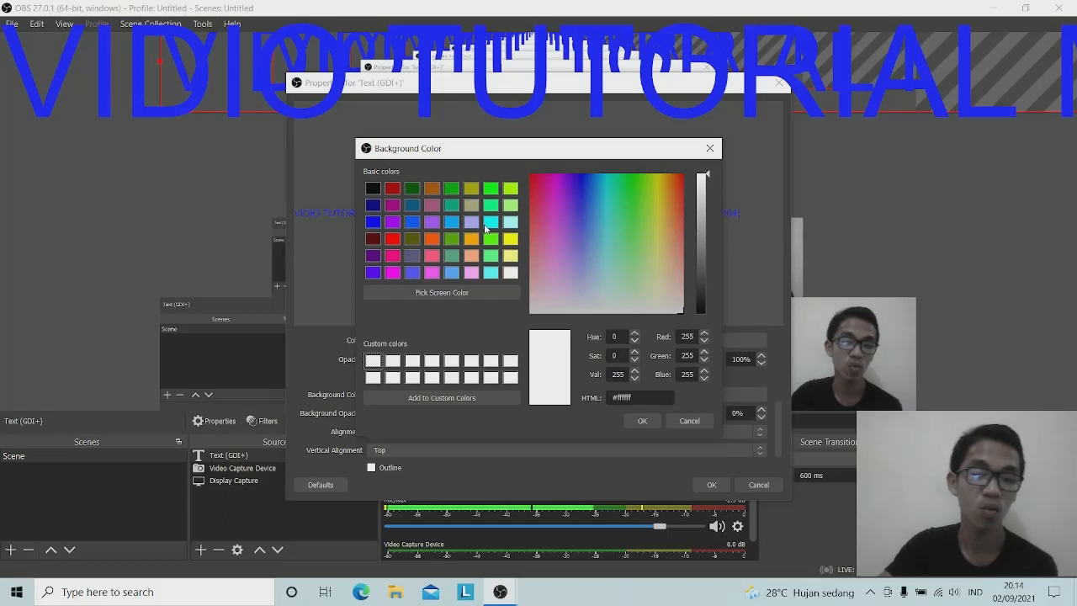
{"action": "left_click", "coordinate": [651, 422]}
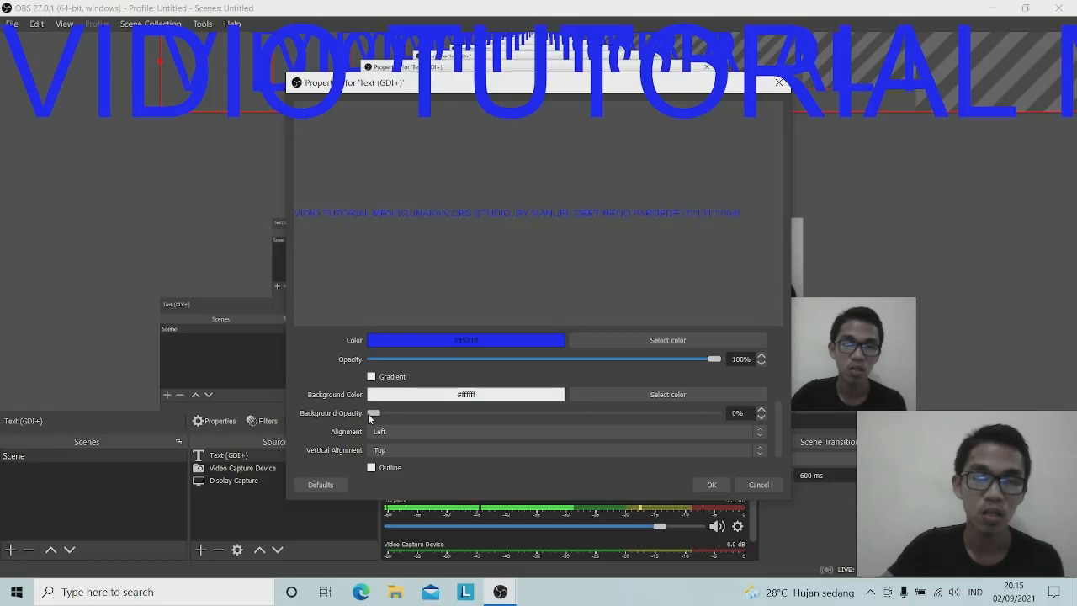
{"action": "left_click_drag", "start_coordinate": [373, 414], "coordinate": [633, 428]}
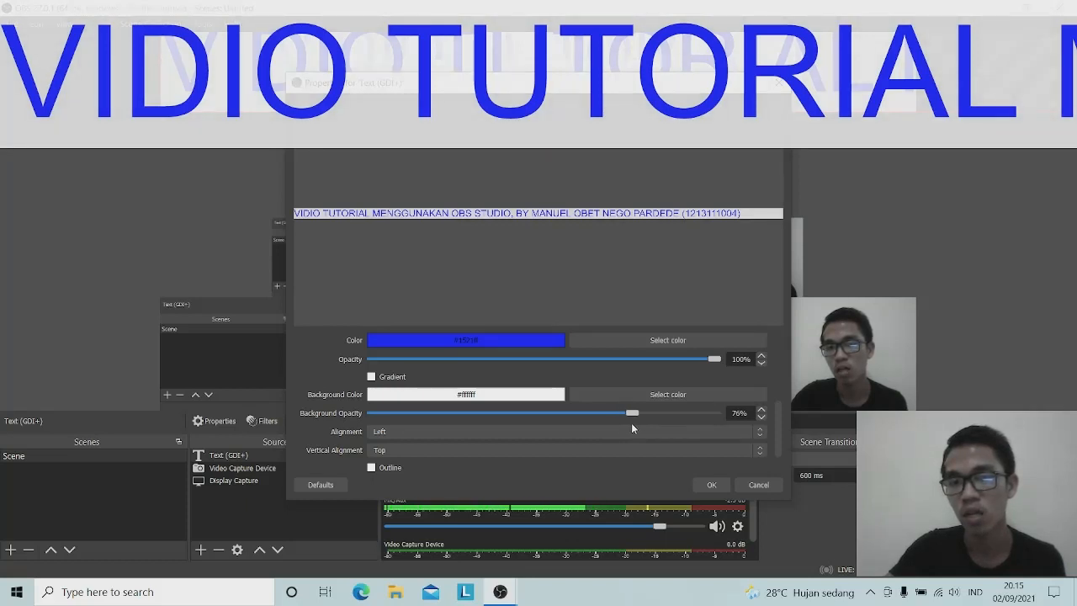
{"action": "left_click_drag", "start_coordinate": [632, 424], "coordinate": [629, 424]}
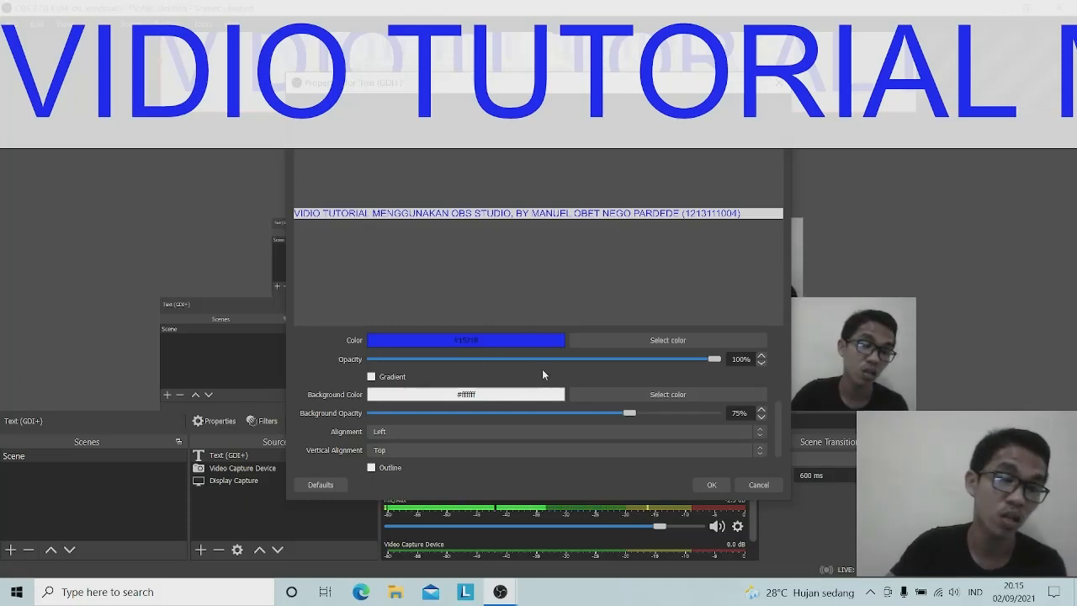
Apply the Text (GDI+) properties and drag the blue banner lower in the preview
{"action": "left_click", "coordinate": [711, 485]}
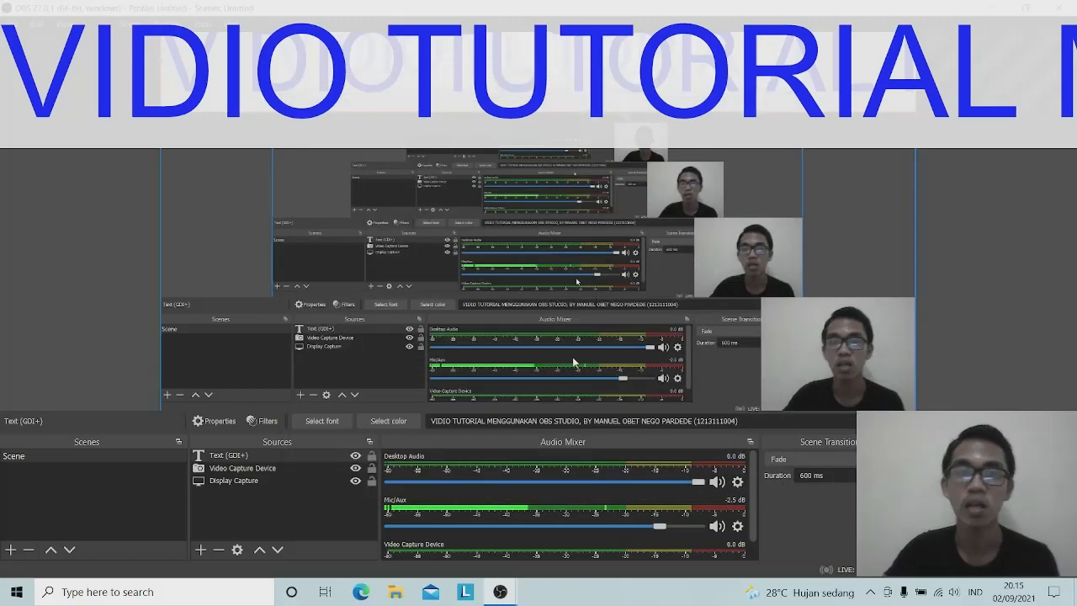
{"action": "left_click_drag", "start_coordinate": [485, 128], "coordinate": [500, 226]}
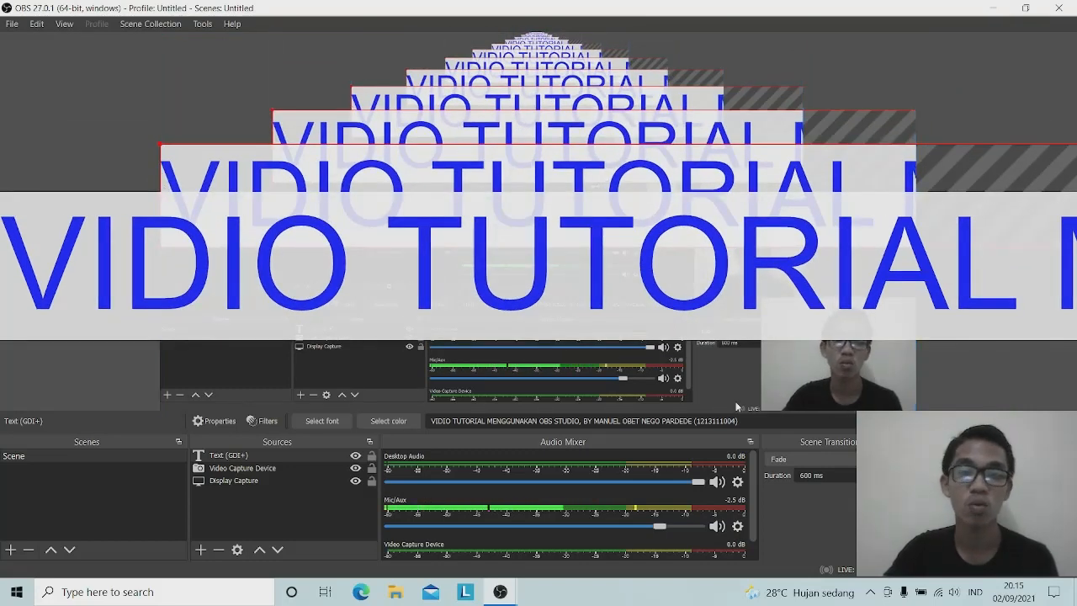
In the Text (GDI+) properties, switch the banner font to Bahnschrift SemiLight and apply it
{"action": "right_click", "coordinate": [336, 460]}
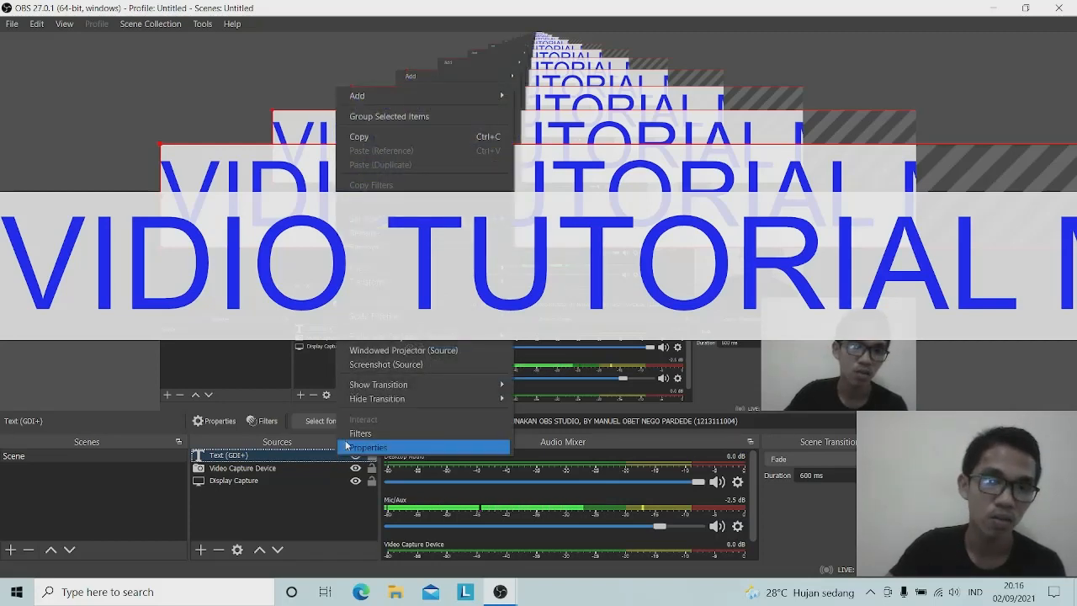
{"action": "left_click", "coordinate": [380, 449]}
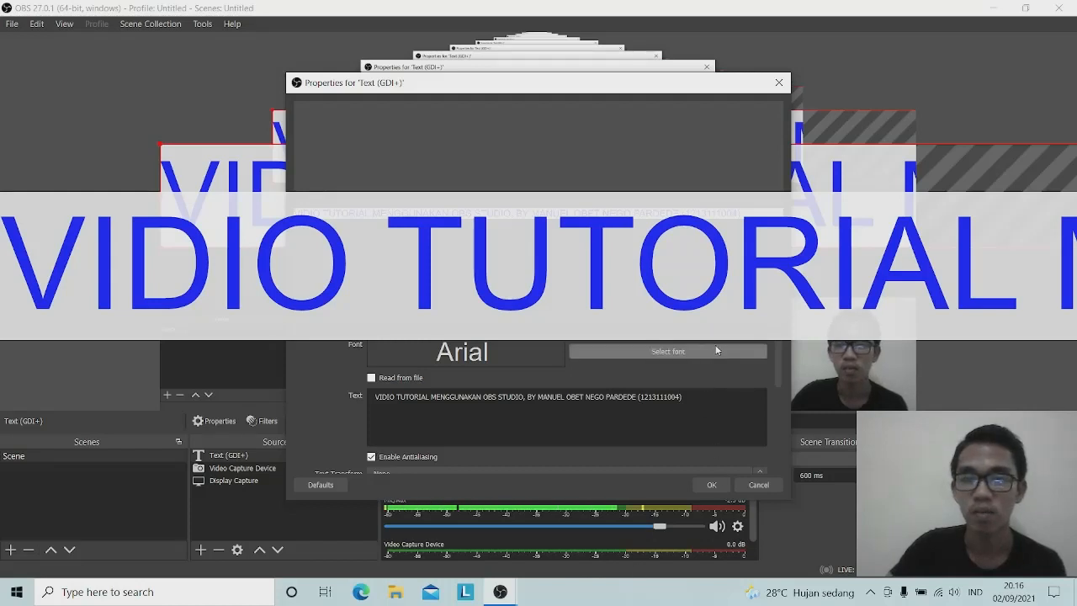
{"action": "left_click", "coordinate": [655, 354]}
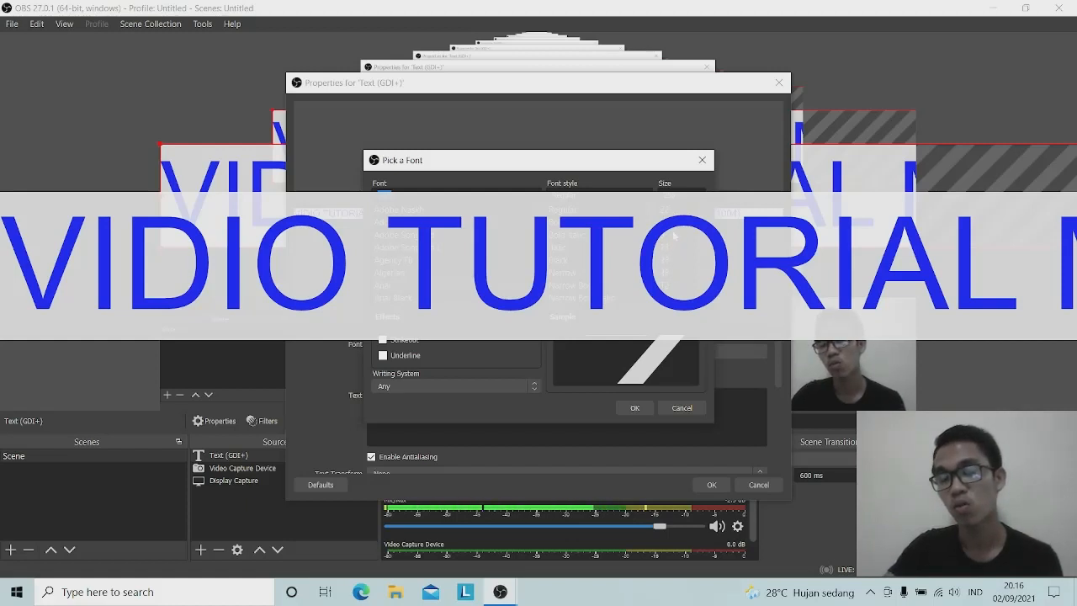
{"action": "left_click", "coordinate": [667, 275]}
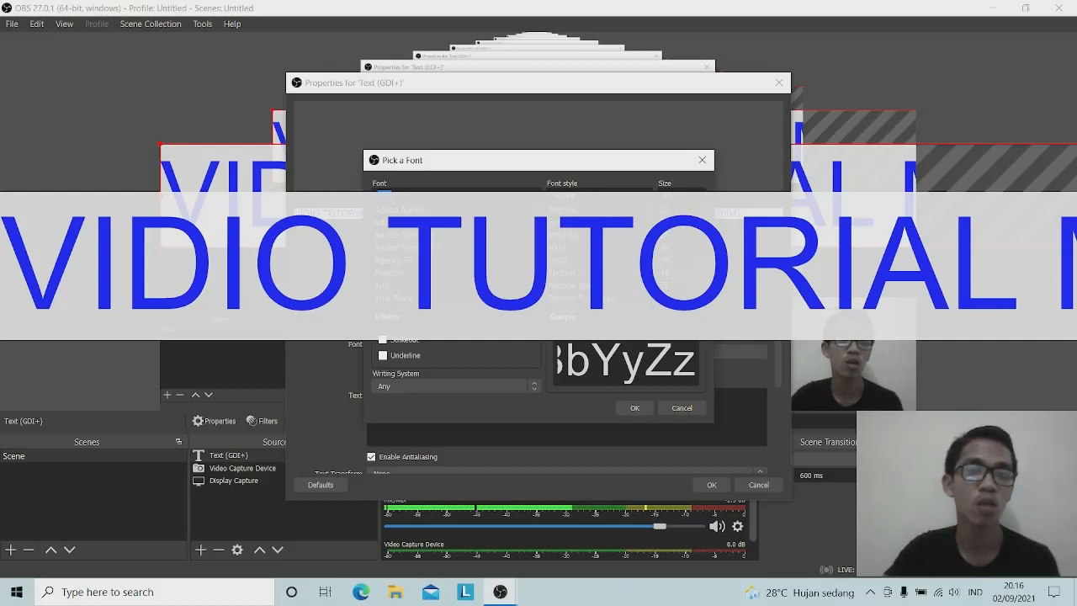
{"action": "left_click", "coordinate": [562, 222]}
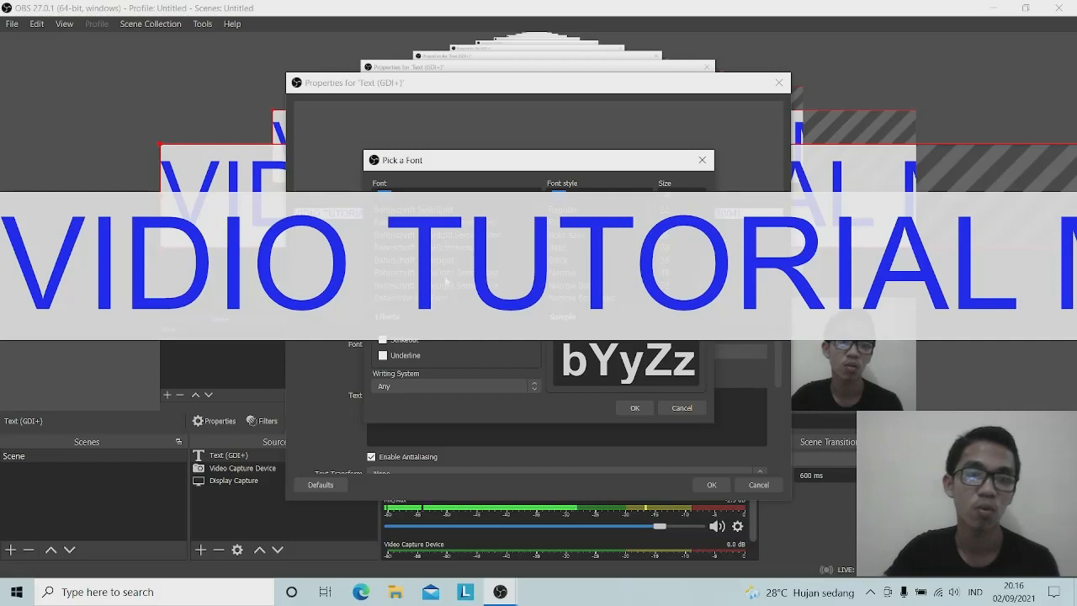
{"action": "left_click", "coordinate": [450, 248]}
{"action": "left_click", "coordinate": [450, 262]}
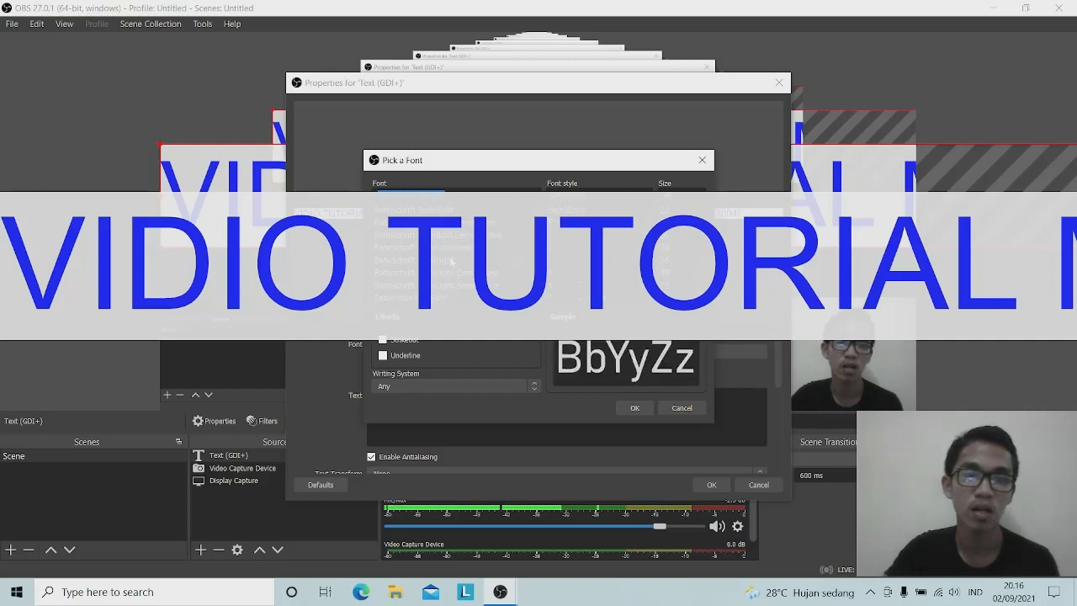
{"action": "left_click", "coordinate": [452, 299]}
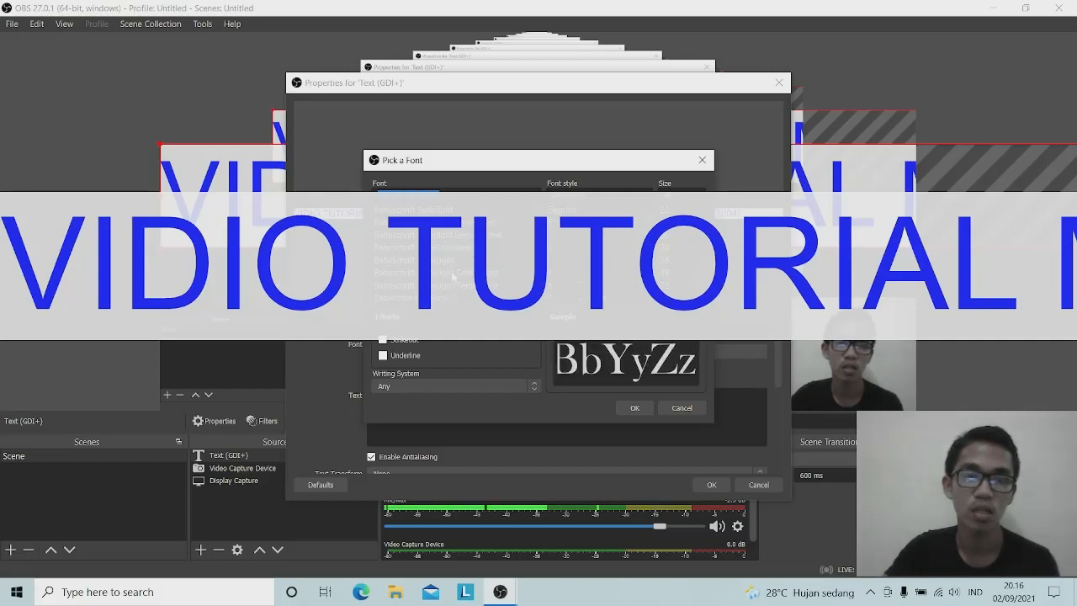
{"action": "left_click", "coordinate": [452, 261]}
{"action": "left_click", "coordinate": [452, 249]}
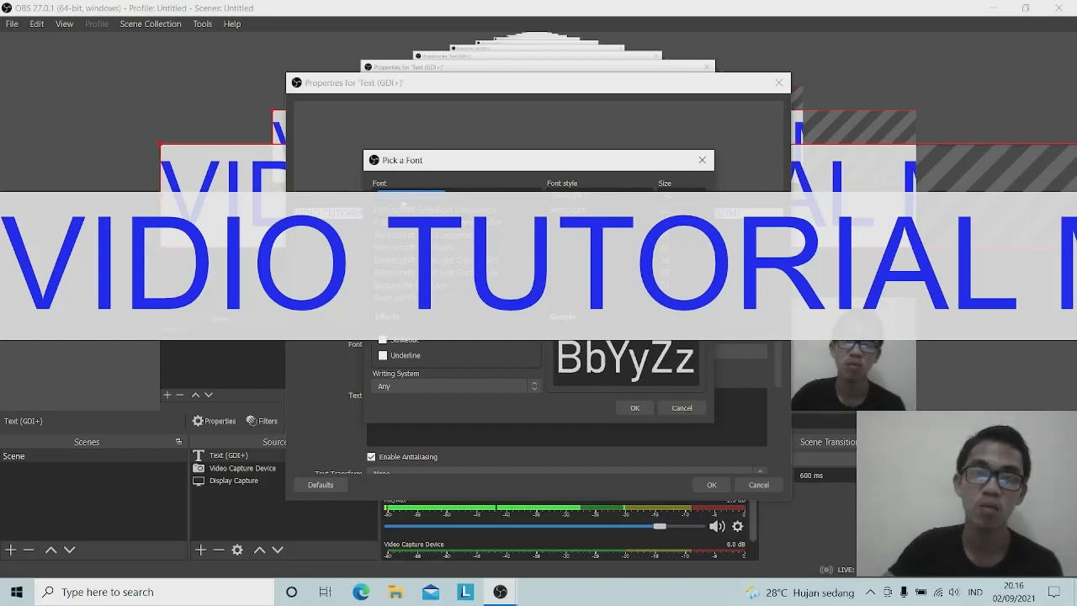
{"action": "left_click", "coordinate": [635, 408]}
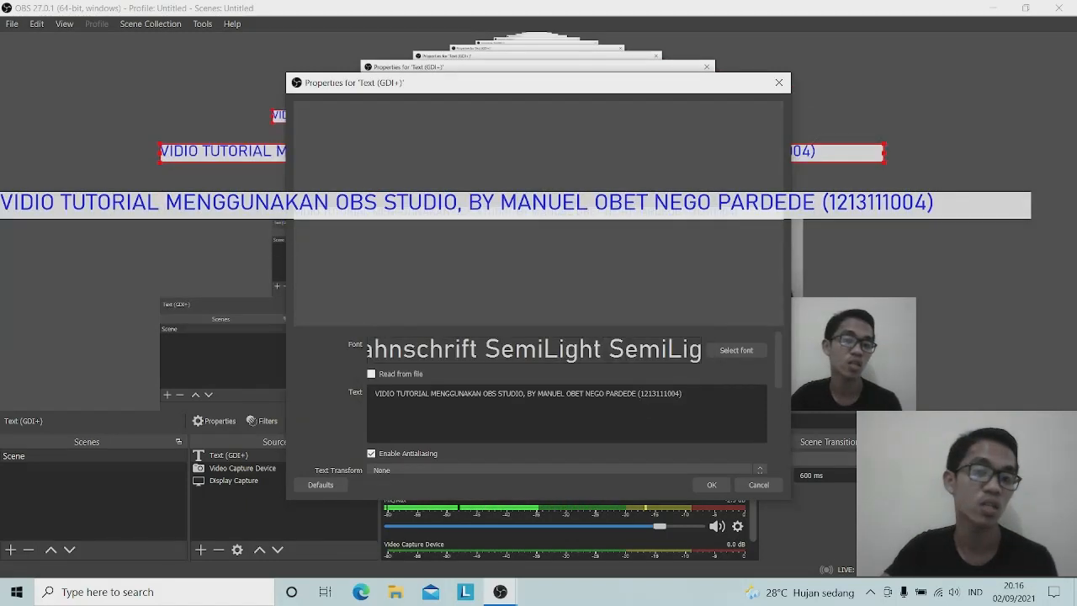
{"action": "left_click", "coordinate": [709, 484]}
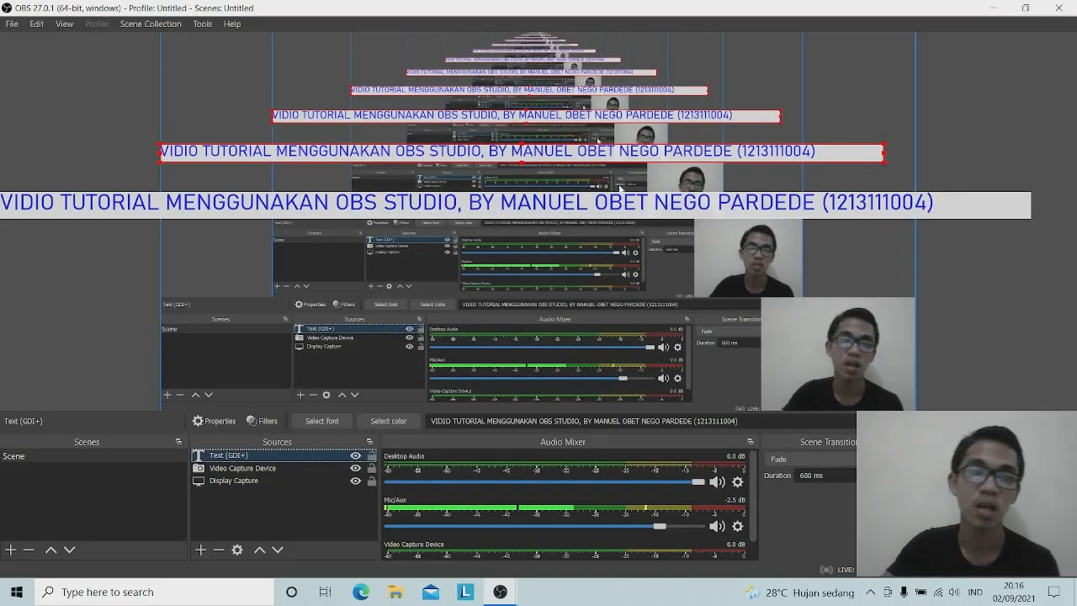
Move the blue banner lower, narrow it from the right edge, and stretch it taller
{"action": "left_click_drag", "start_coordinate": [549, 155], "coordinate": [551, 401]}
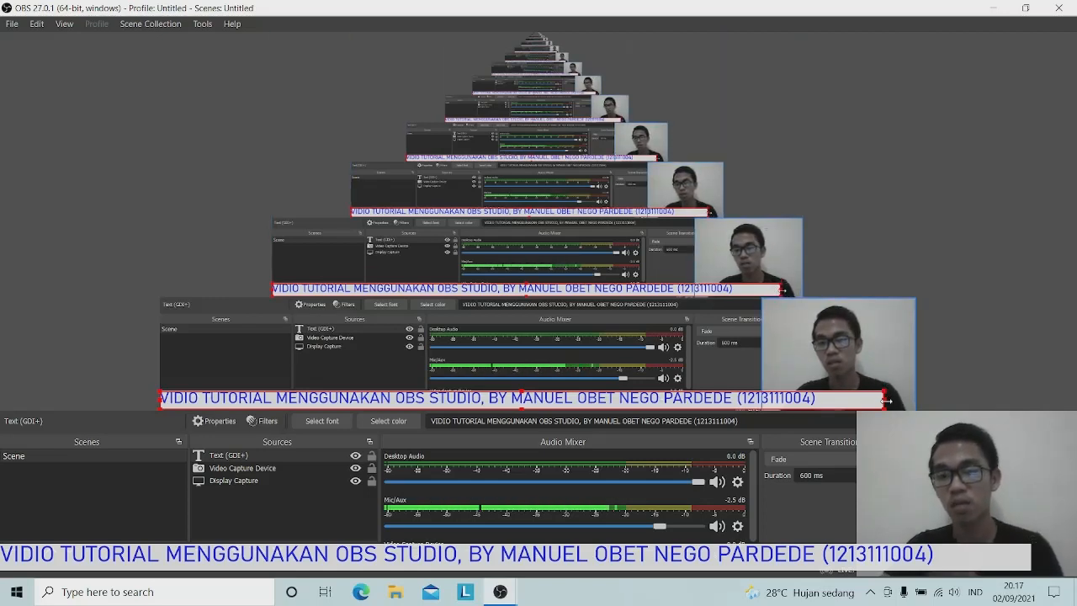
{"action": "left_click_drag", "start_coordinate": [886, 400], "coordinate": [762, 405]}
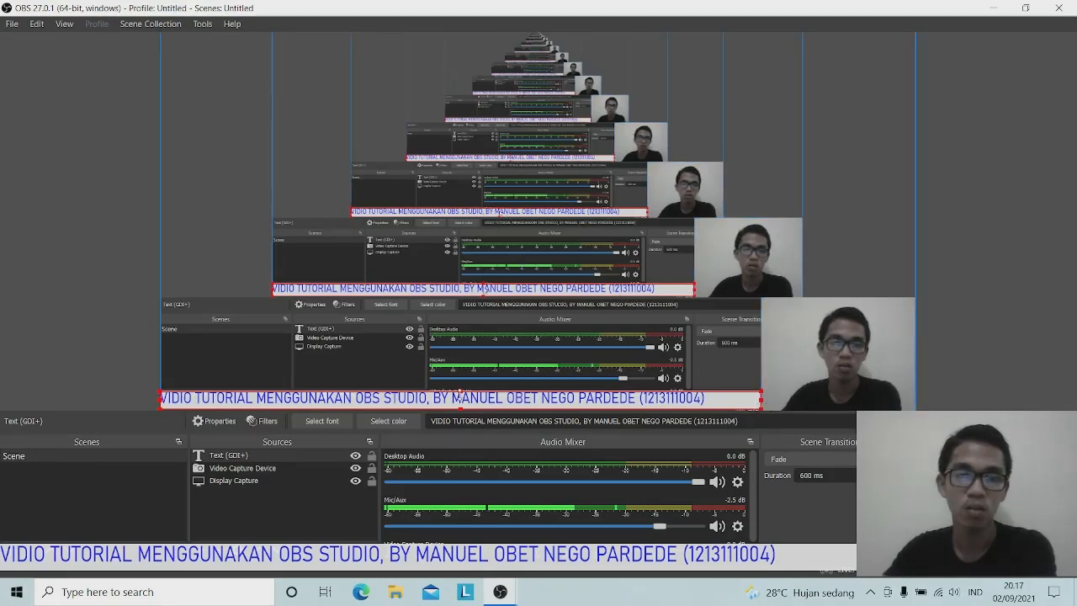
{"action": "left_click_drag", "start_coordinate": [459, 390], "coordinate": [461, 376]}
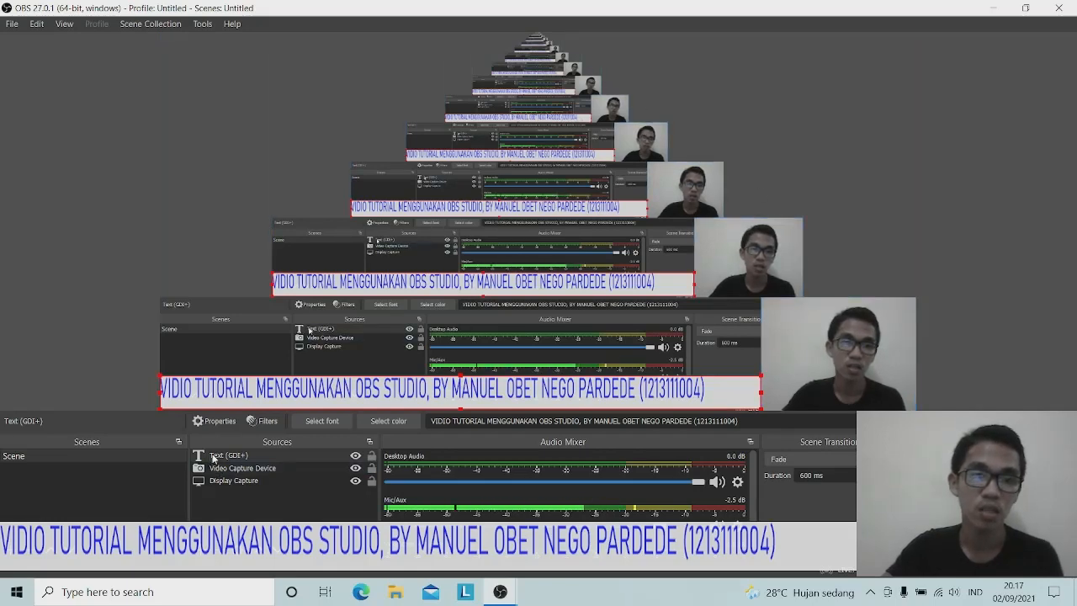
Open the Text (GDI+) source's Filters and add a Scroll effect filter
{"action": "right_click", "coordinate": [266, 458]}
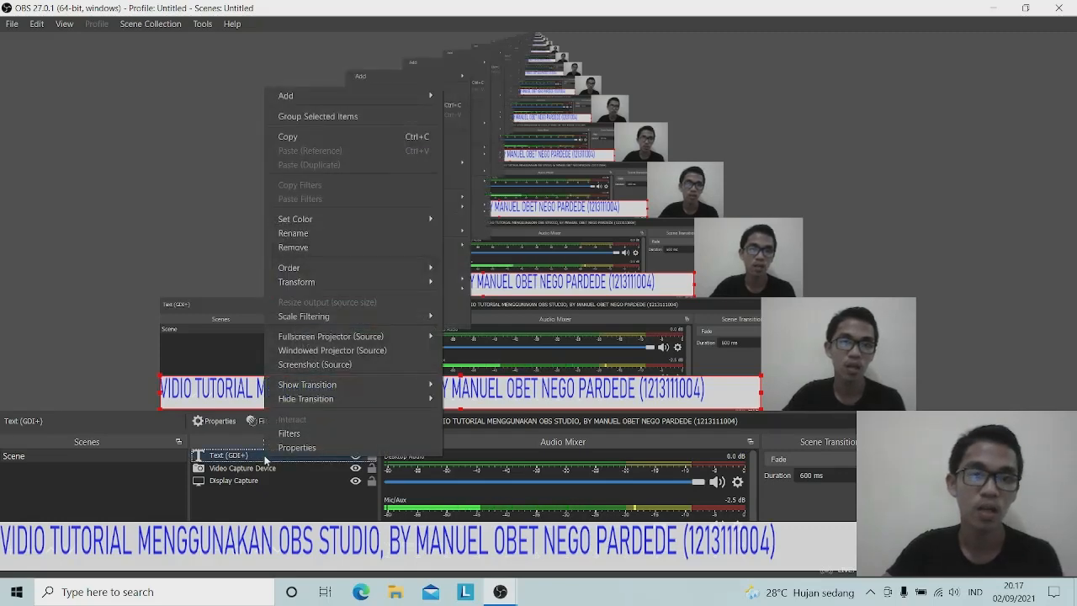
{"action": "left_click", "coordinate": [373, 434]}
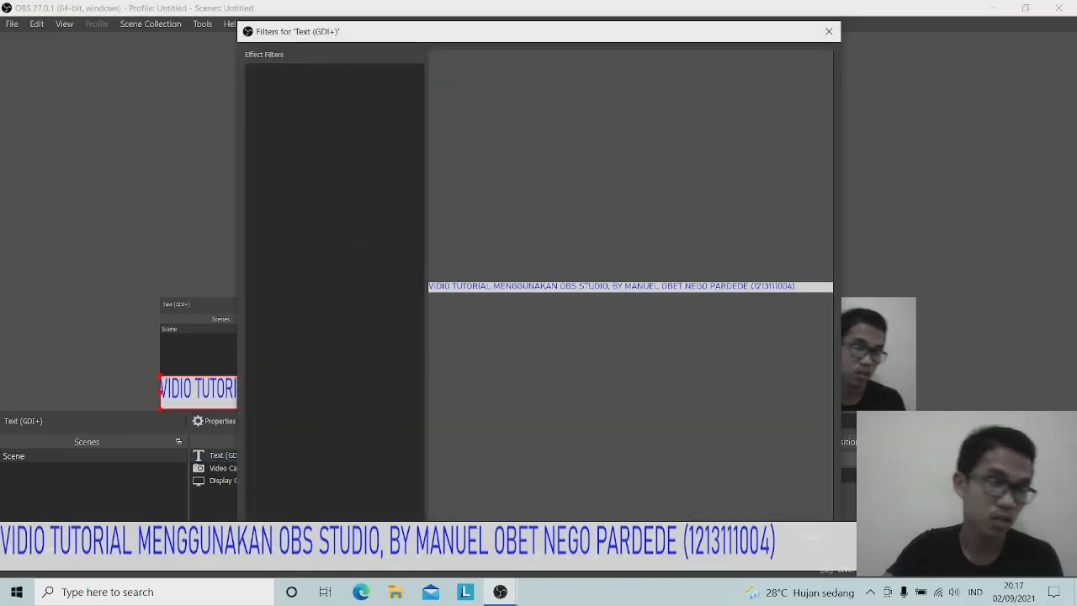
{"action": "left_click", "coordinate": [254, 532]}
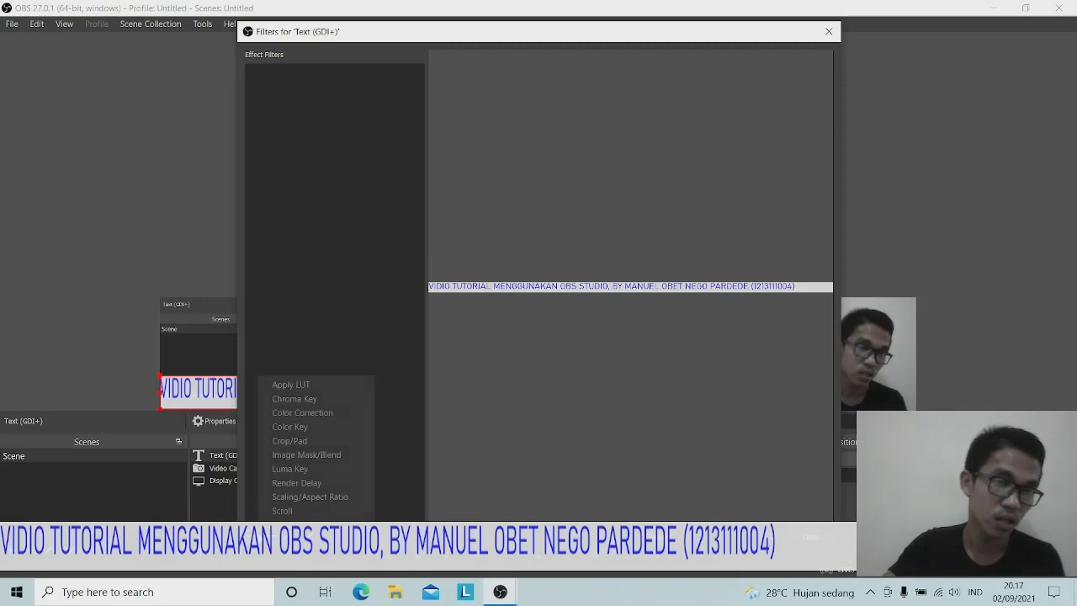
{"action": "left_click", "coordinate": [284, 510]}
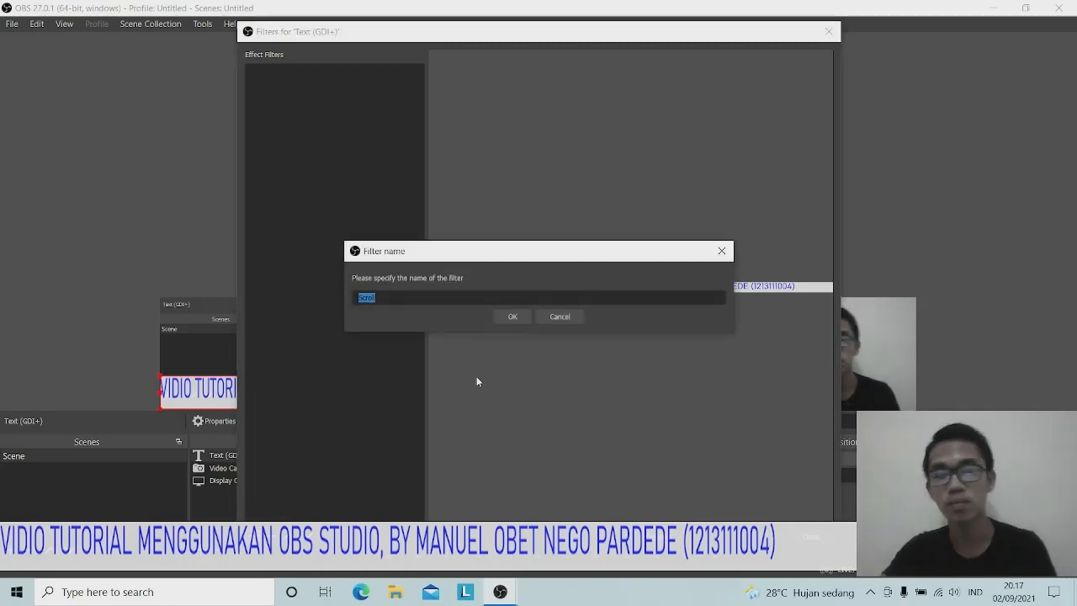
{"action": "left_click", "coordinate": [515, 316]}
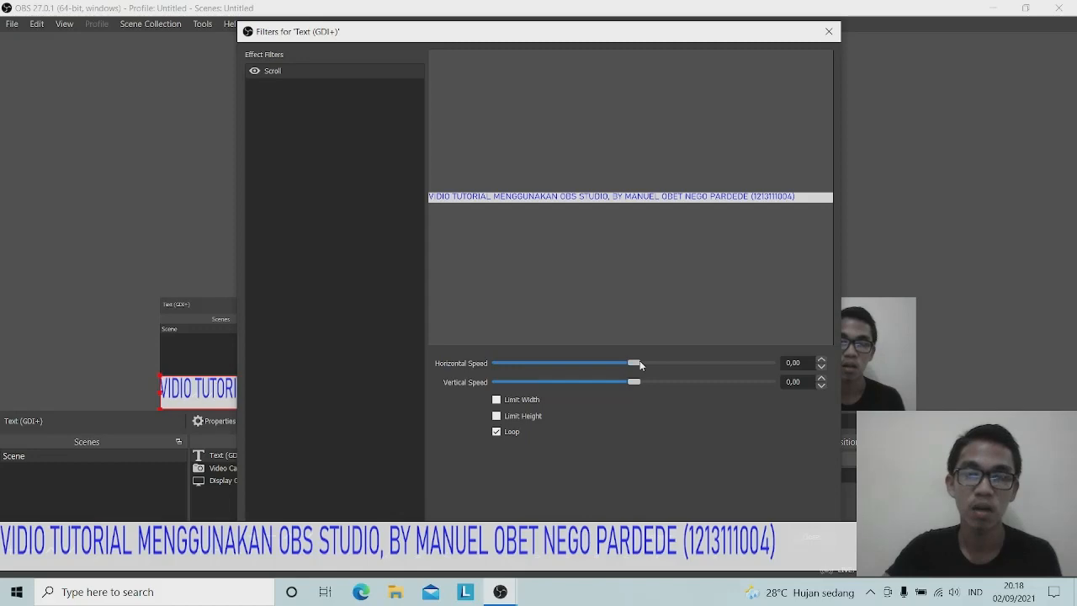
Drag the Scroll filter's Horizontal Speed slider until it reads 100.00
{"action": "left_click_drag", "start_coordinate": [634, 365], "coordinate": [588, 363]}
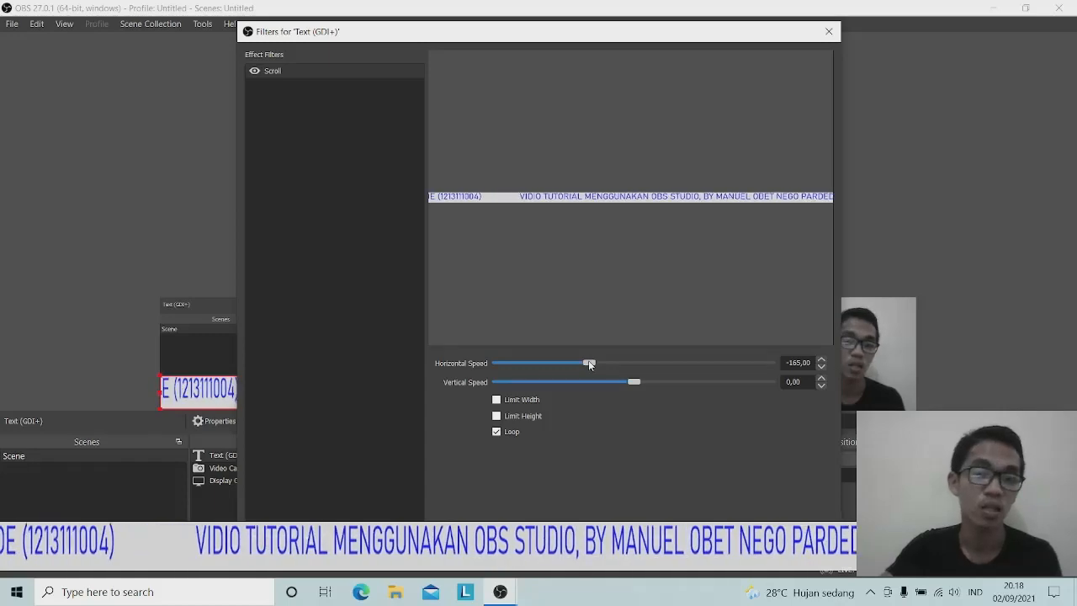
{"action": "left_click_drag", "start_coordinate": [589, 363], "coordinate": [662, 363]}
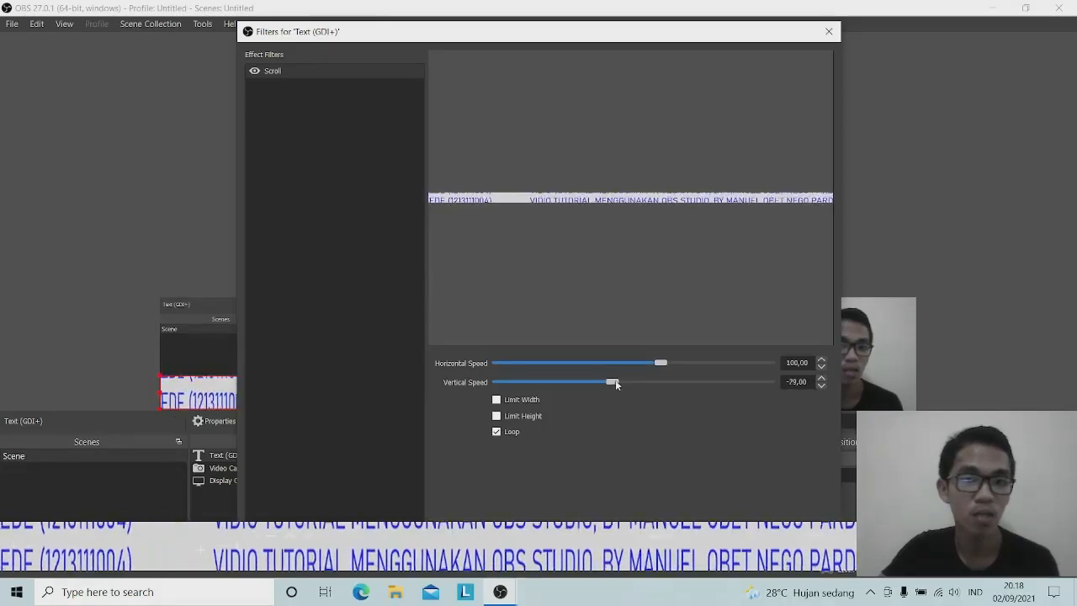
Bring the Scroll filter's Vertical Speed down to 0.00, then close the Filters window
{"action": "left_click_drag", "start_coordinate": [622, 382], "coordinate": [670, 384]}
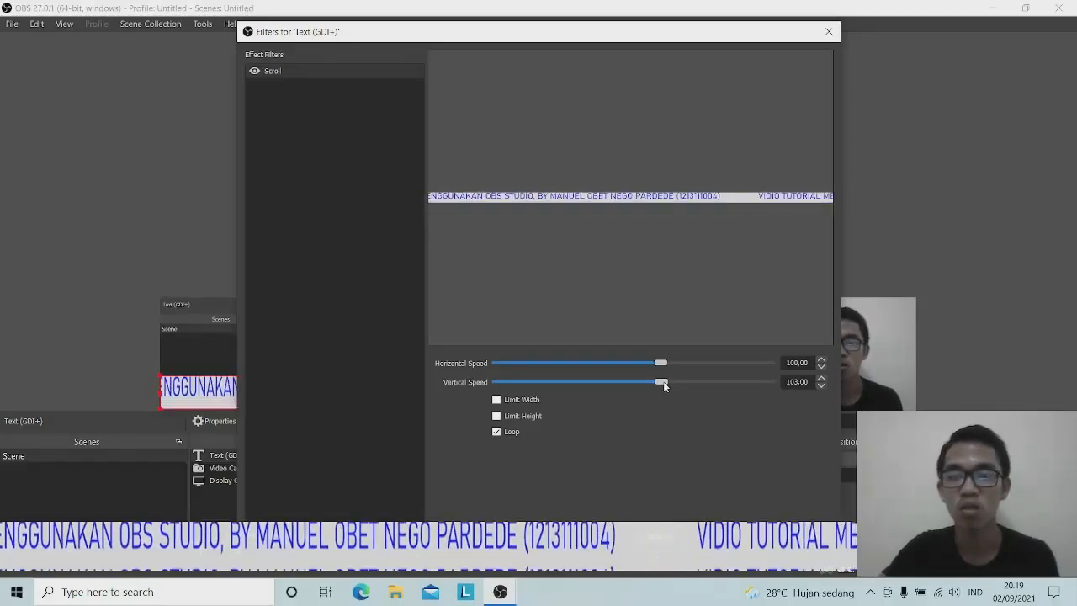
{"action": "left_click_drag", "start_coordinate": [663, 381], "coordinate": [638, 382]}
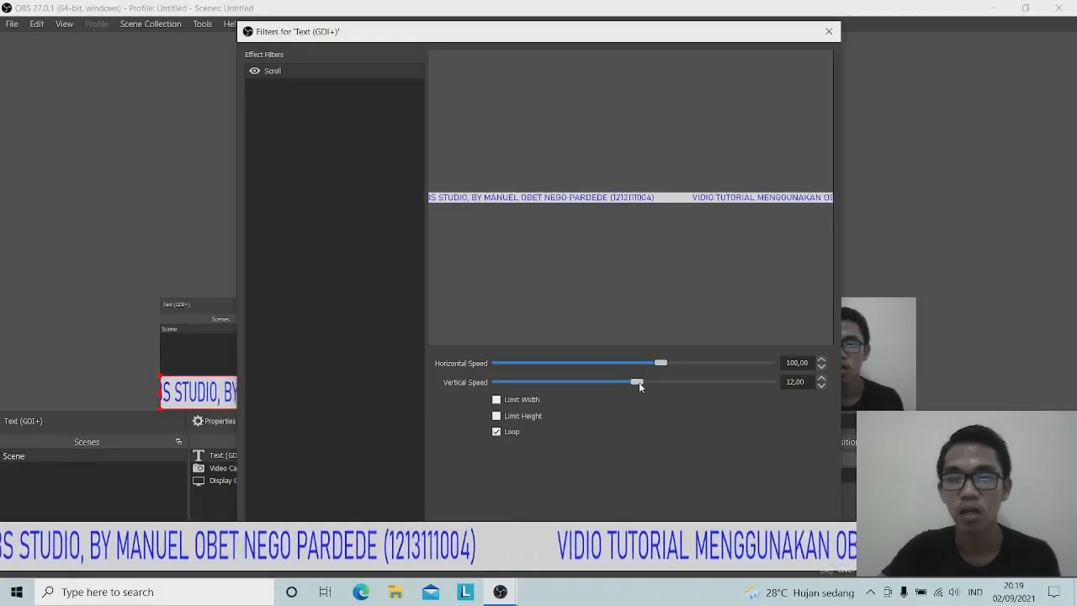
{"action": "left_click", "coordinate": [822, 385]}
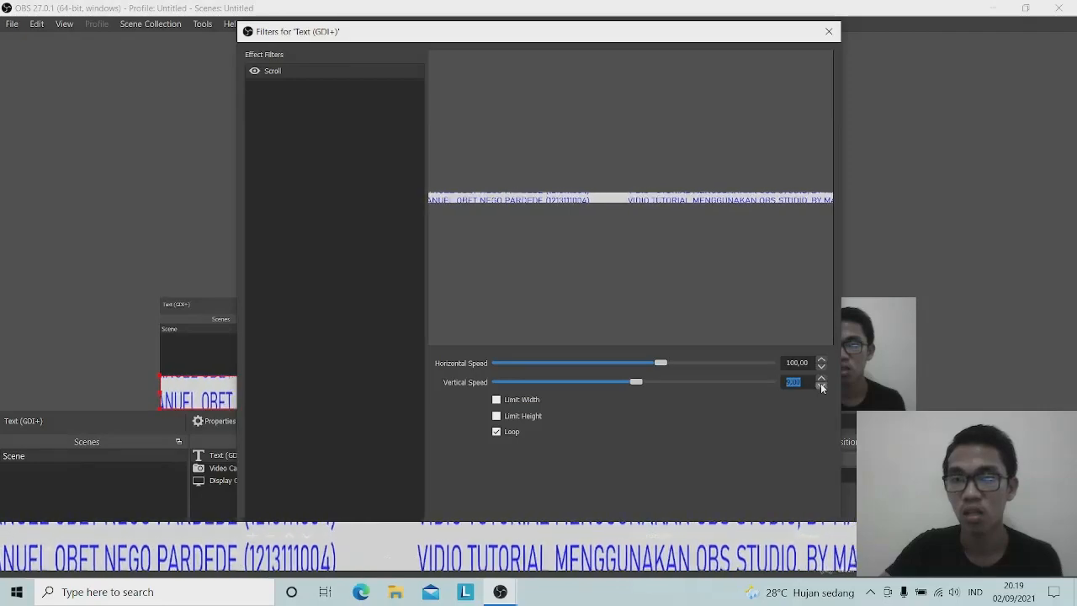
{"action": "left_click", "coordinate": [822, 385]}
{"action": "left_click", "coordinate": [822, 385]}
{"action": "left_click", "coordinate": [821, 385]}
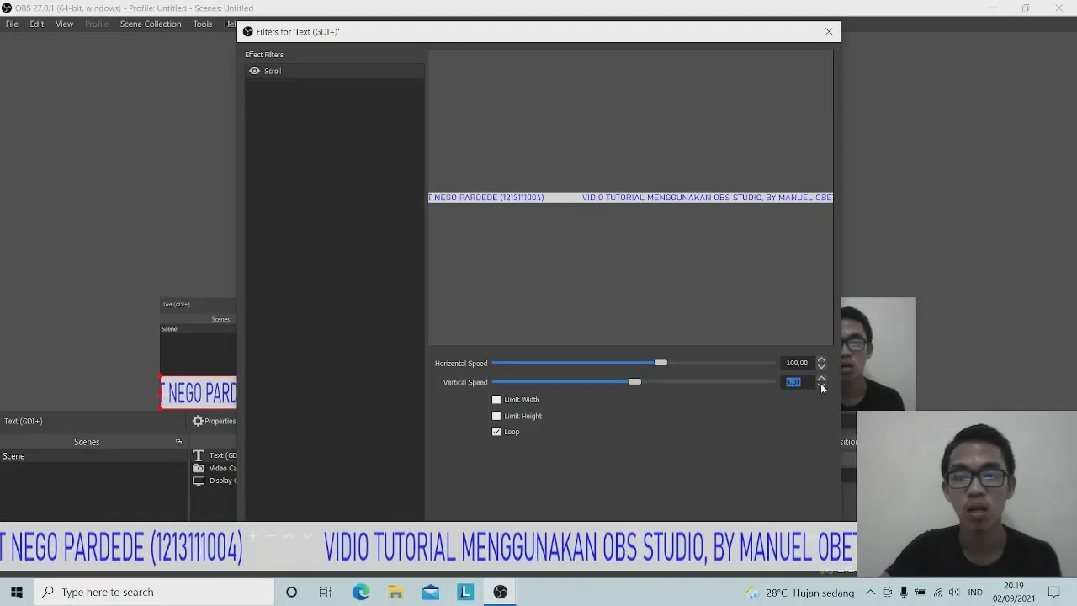
{"action": "left_click", "coordinate": [821, 386]}
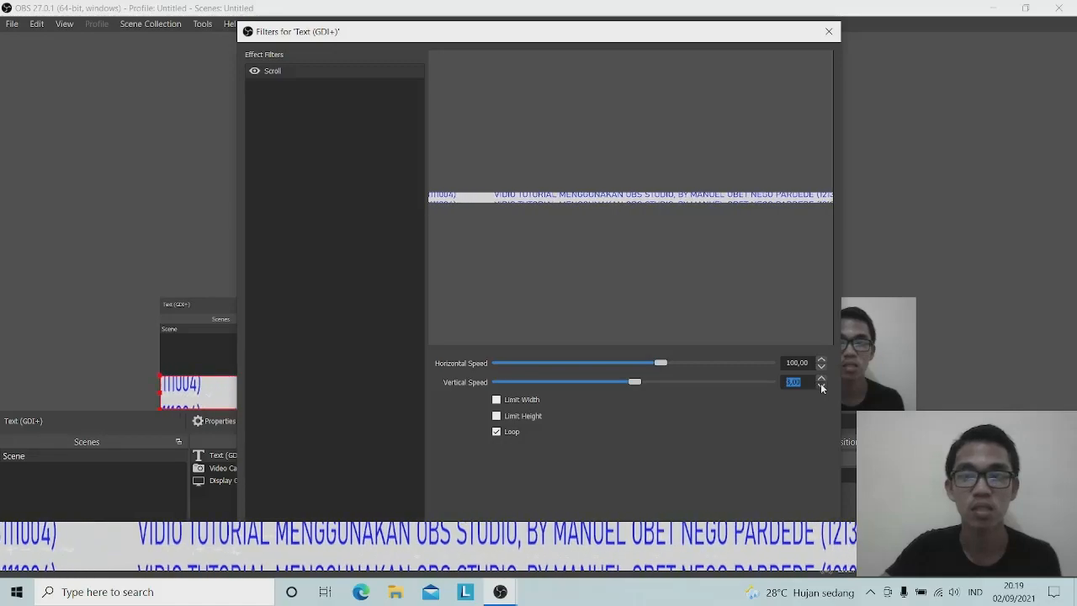
{"action": "left_click", "coordinate": [822, 386]}
{"action": "left_click", "coordinate": [822, 386]}
{"action": "left_click", "coordinate": [822, 385]}
{"action": "left_click", "coordinate": [821, 386]}
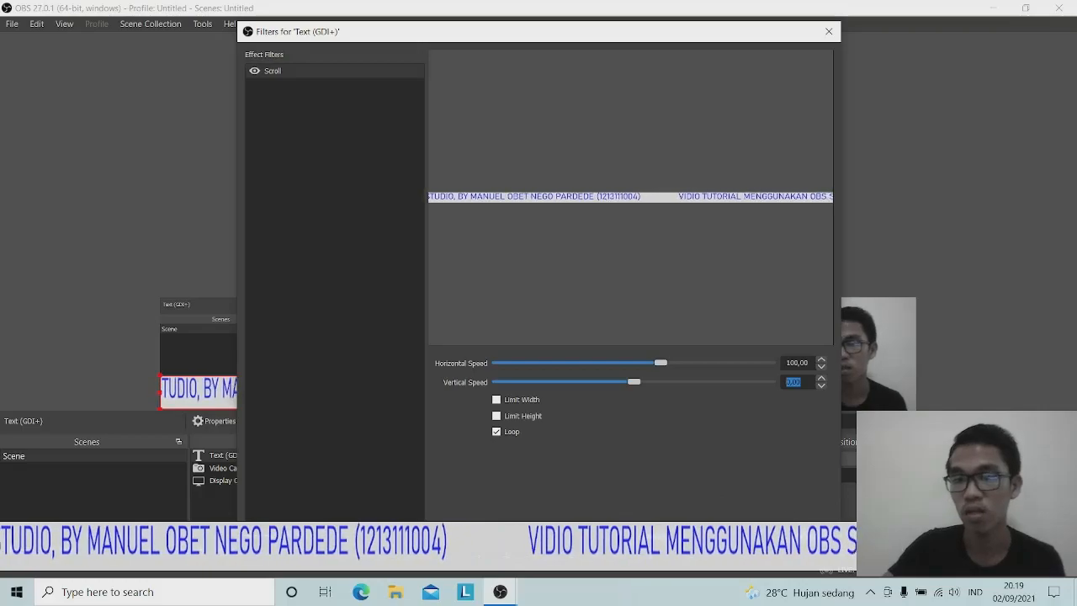
{"action": "key", "text": "Escape"}
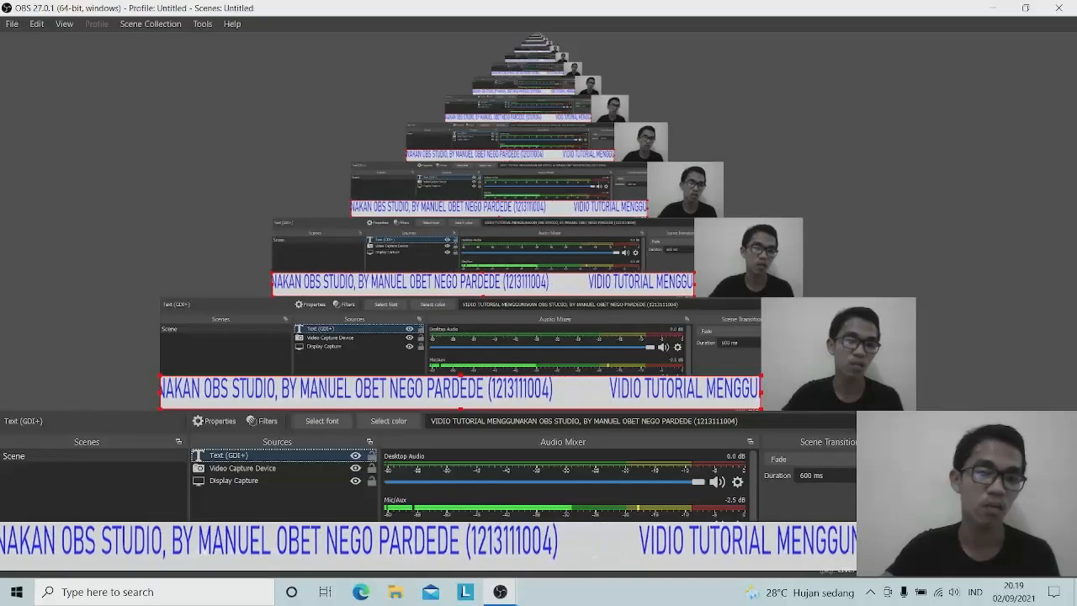
Create an Image source named Image and select Lambang_unimed from the Pictures folder
{"action": "left_click", "coordinate": [201, 554]}
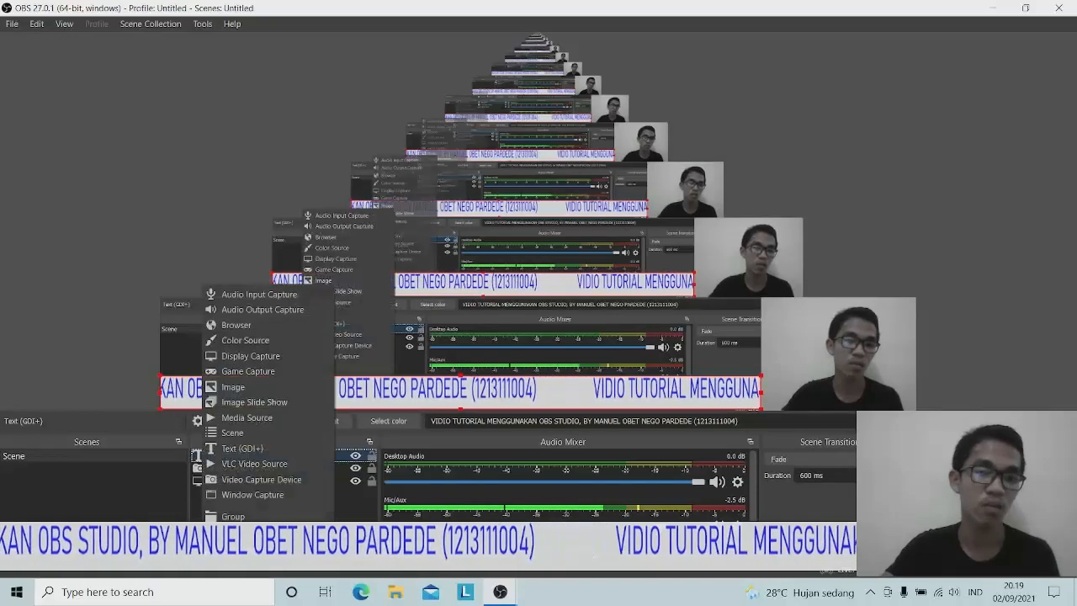
{"action": "left_click", "coordinate": [236, 390]}
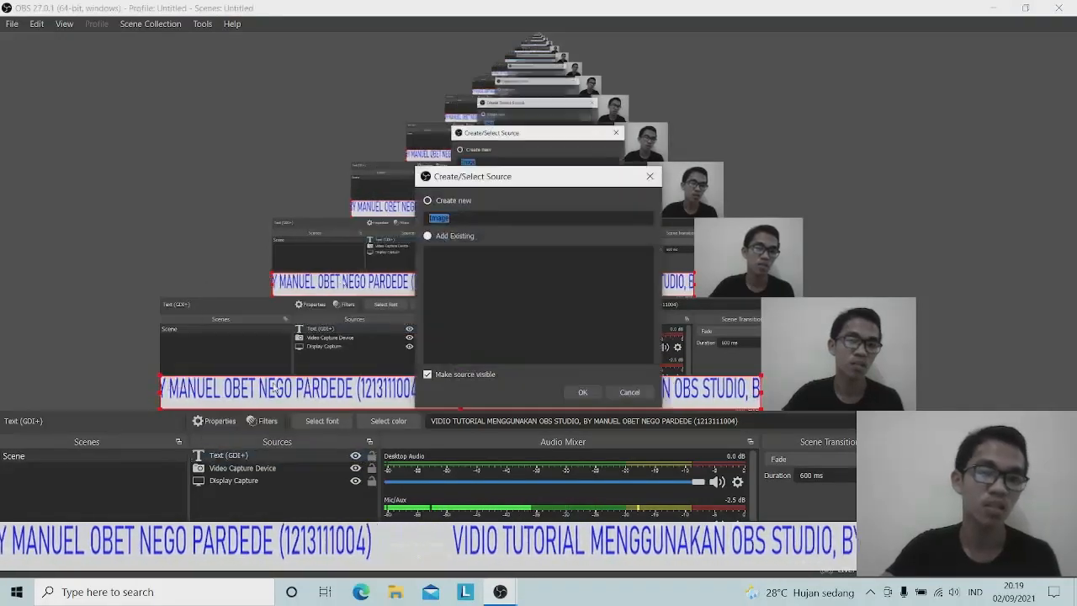
{"action": "left_click", "coordinate": [592, 391]}
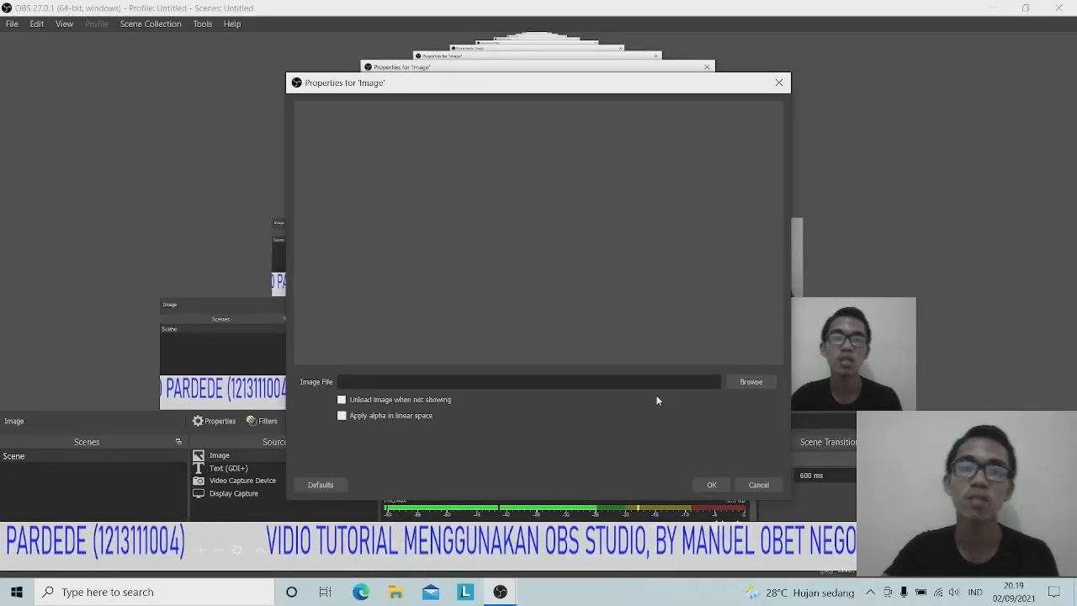
{"action": "left_click", "coordinate": [739, 383]}
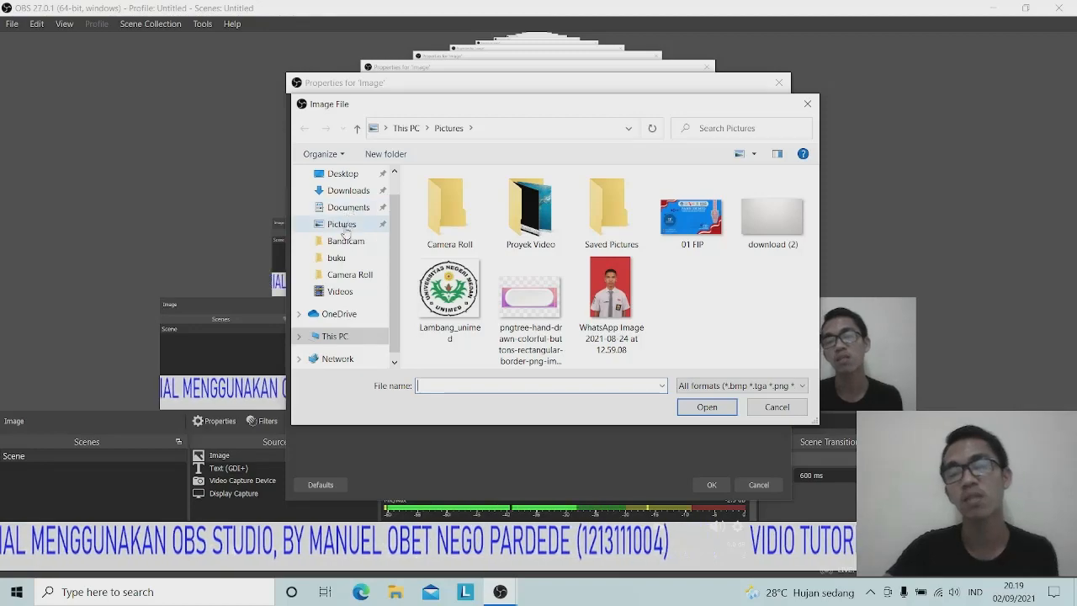
{"action": "left_click", "coordinate": [345, 272]}
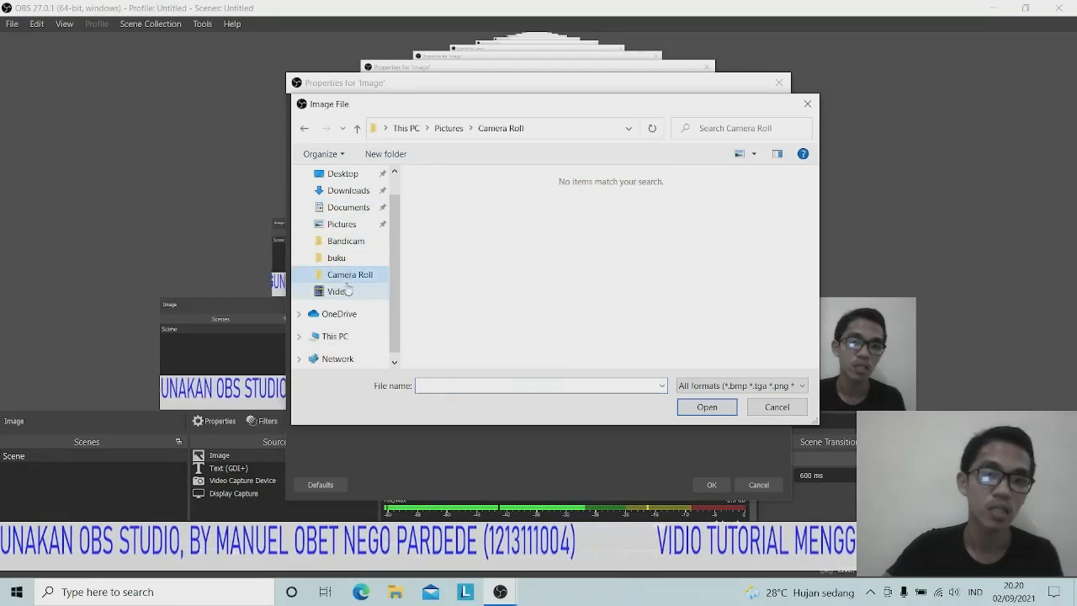
{"action": "left_click", "coordinate": [337, 223]}
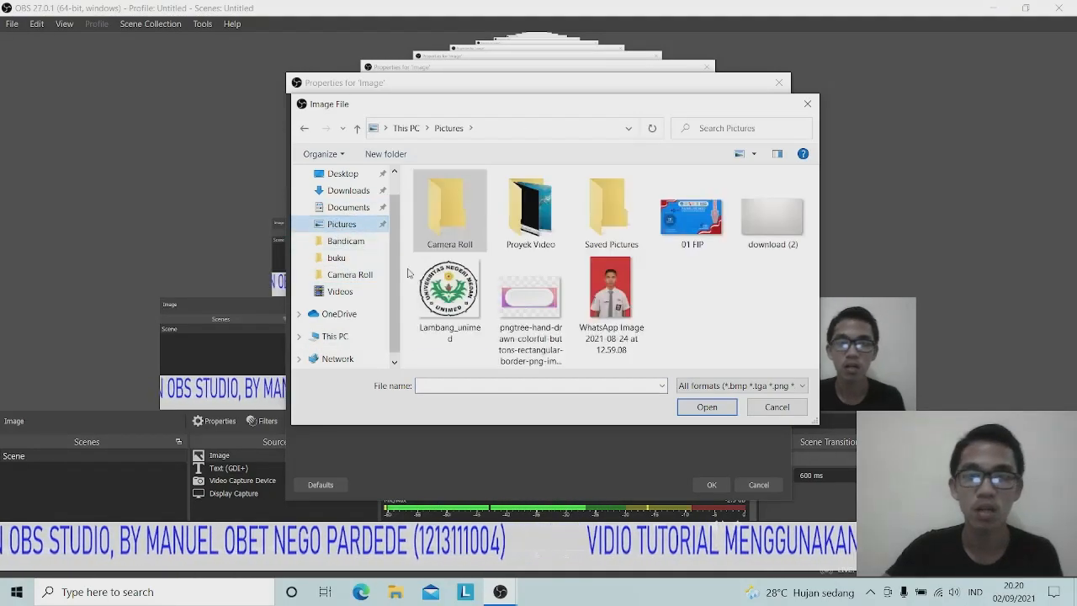
{"action": "left_click", "coordinate": [460, 284]}
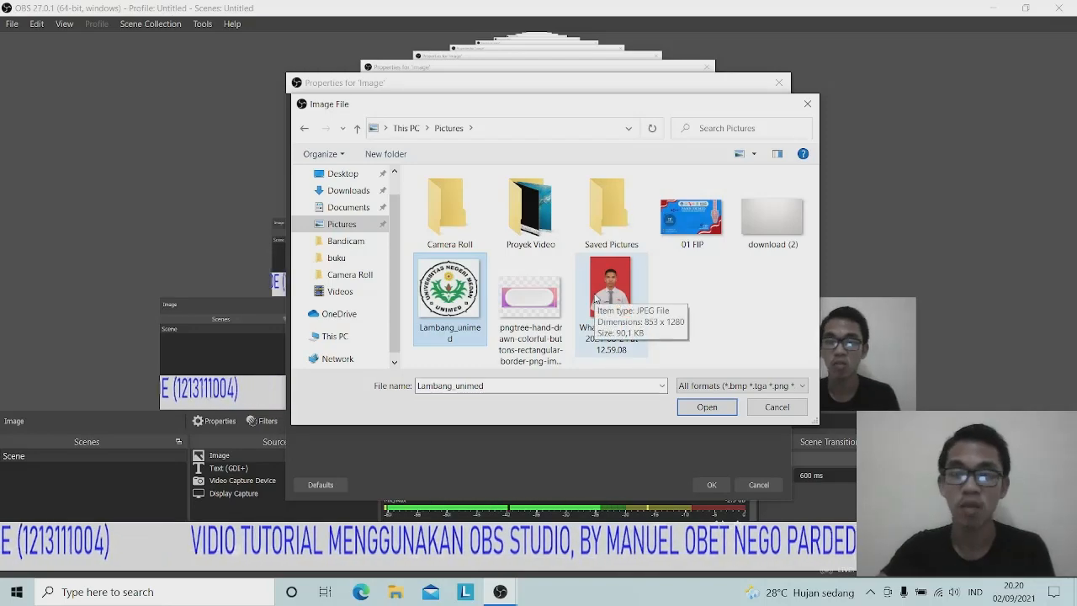
Load Lambang_unimed as the image, then reposition and enlarge the logo in the preview
{"action": "left_click", "coordinate": [706, 406]}
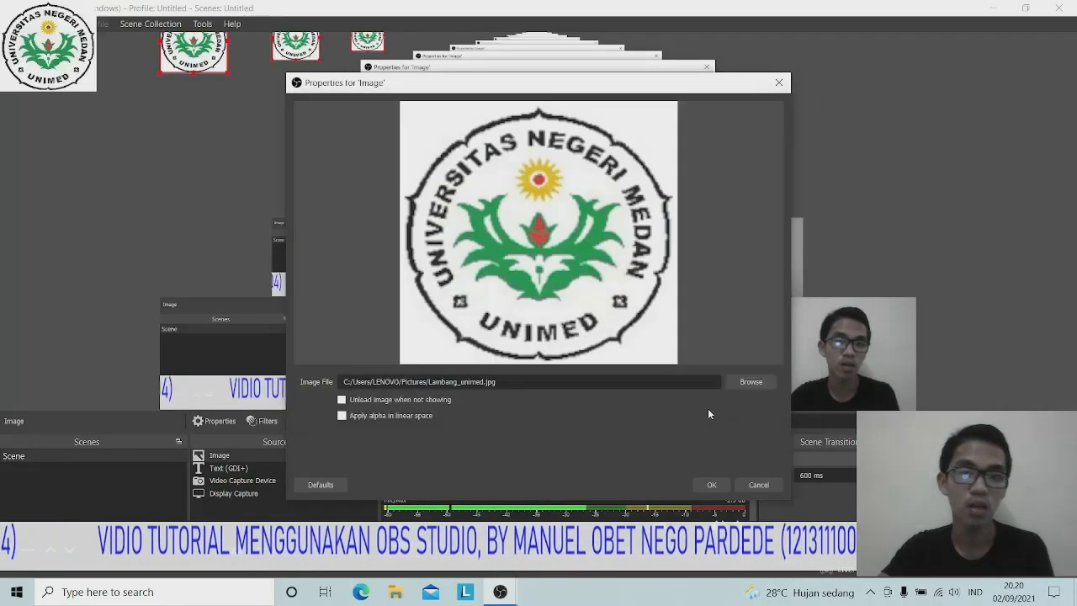
{"action": "left_click", "coordinate": [714, 485]}
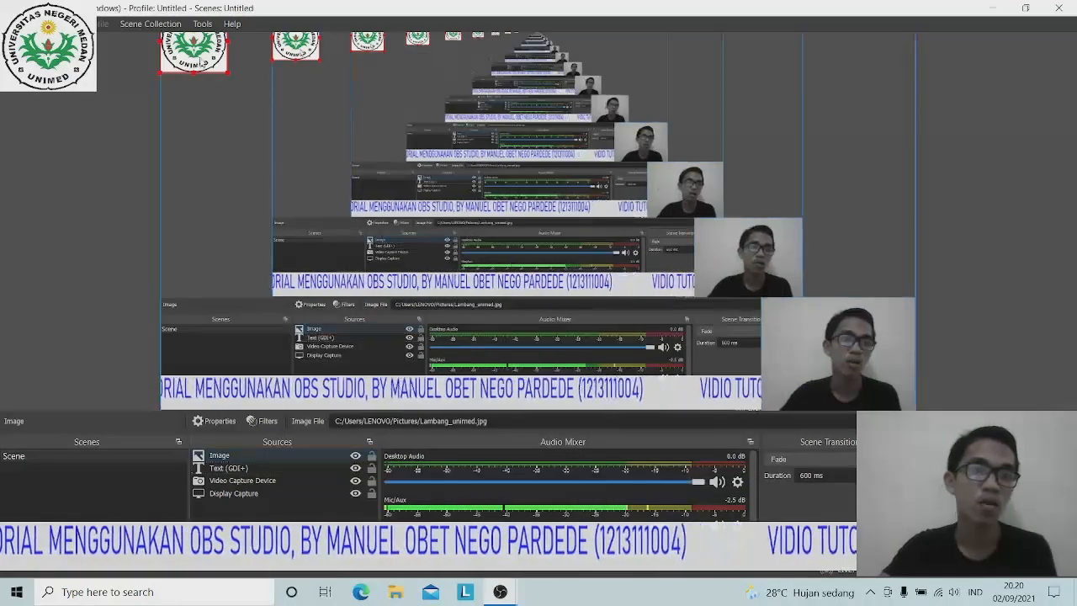
{"action": "left_click_drag", "start_coordinate": [201, 63], "coordinate": [435, 221]}
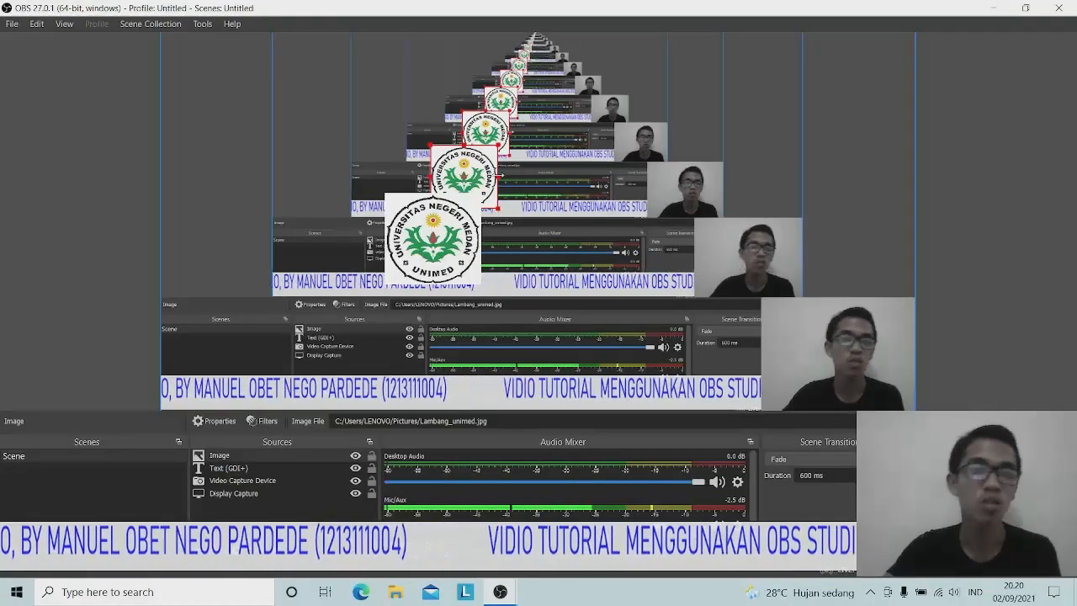
{"action": "left_click_drag", "start_coordinate": [499, 175], "coordinate": [206, 98]}
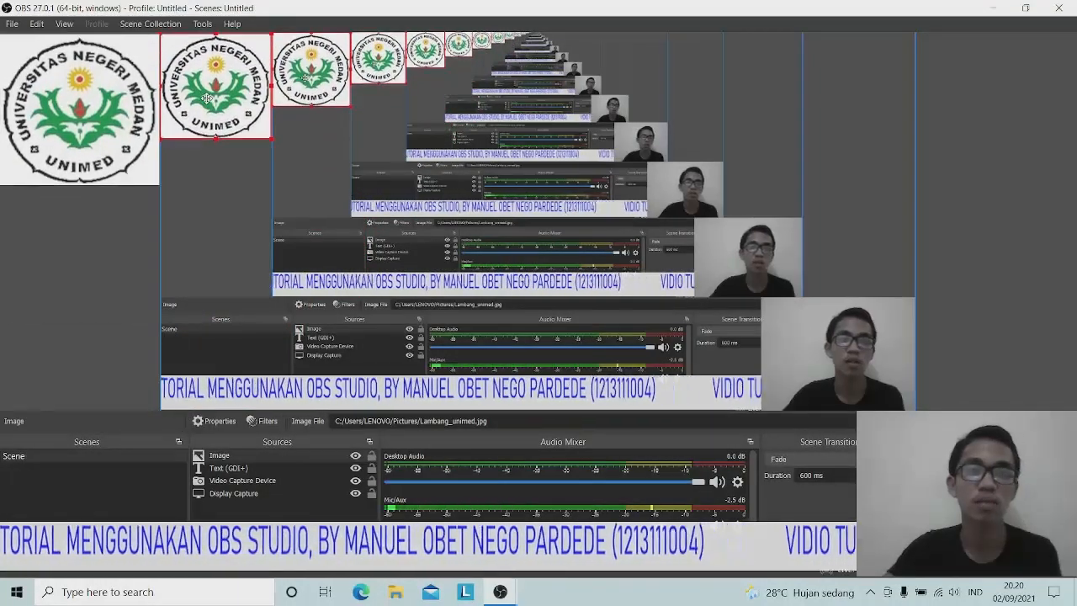